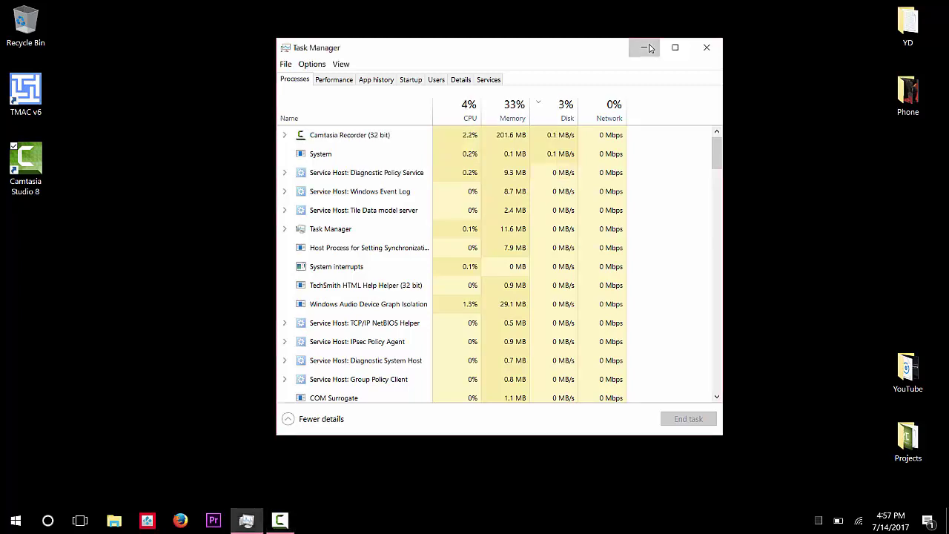
Minimize Task Manager and launch the Services console with the command services.msc.
left_click(649, 48)
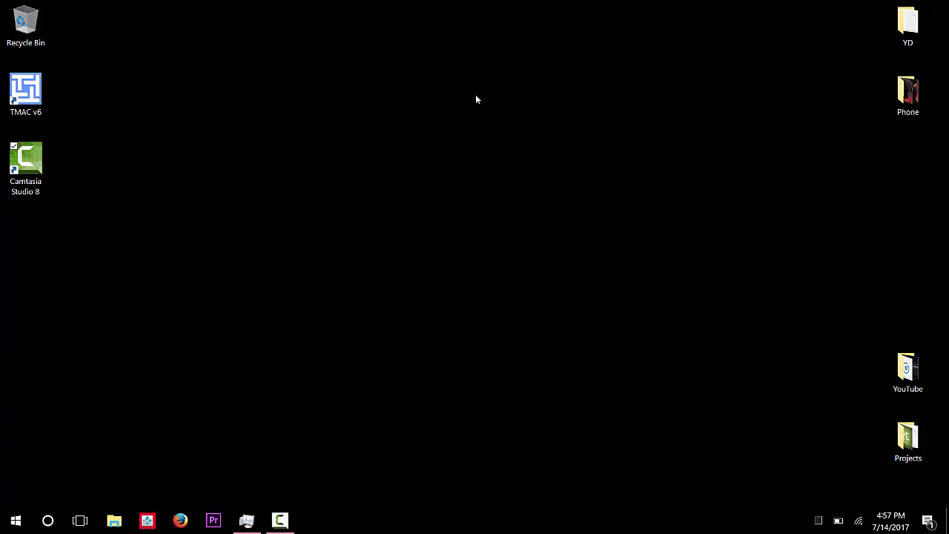
key("super+r")
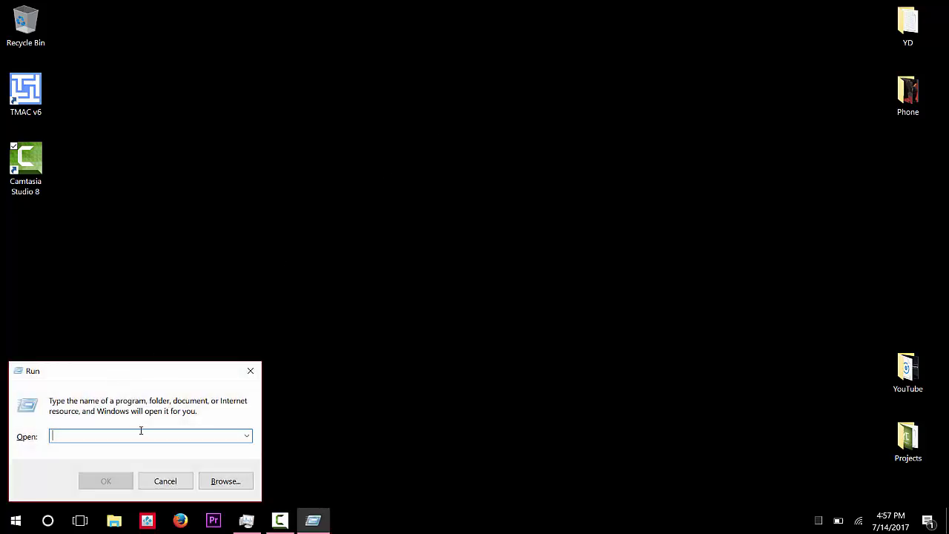
type("services.ms")
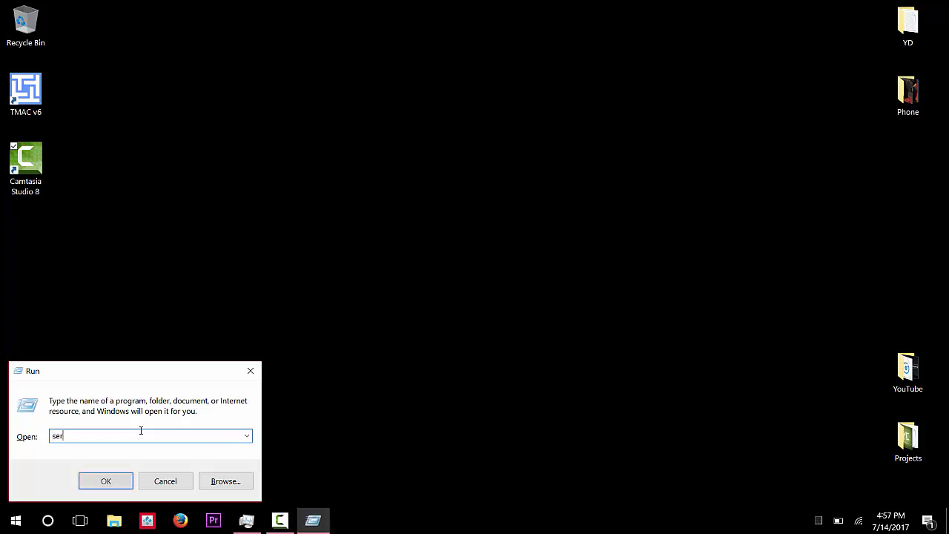
type("c")
key("Return")
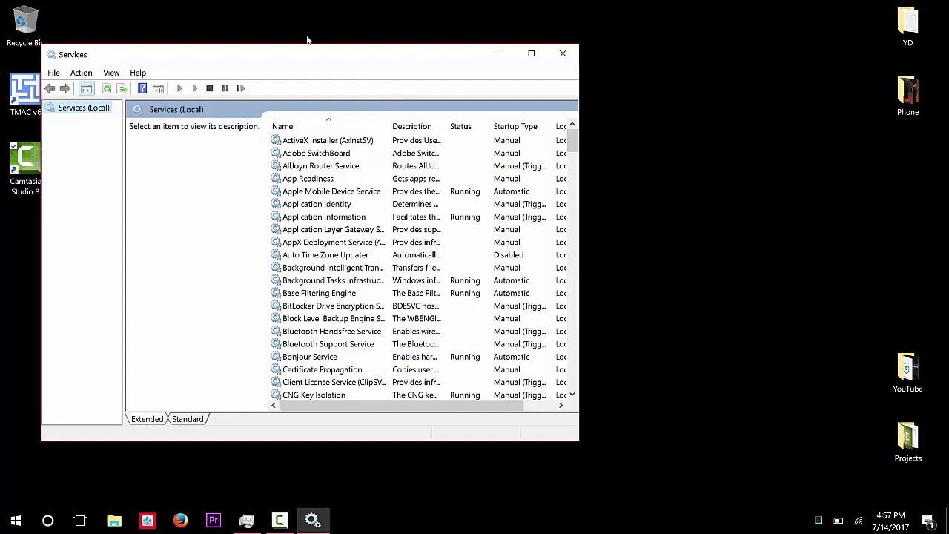
left_click_drag(415, 53, 459, 54)
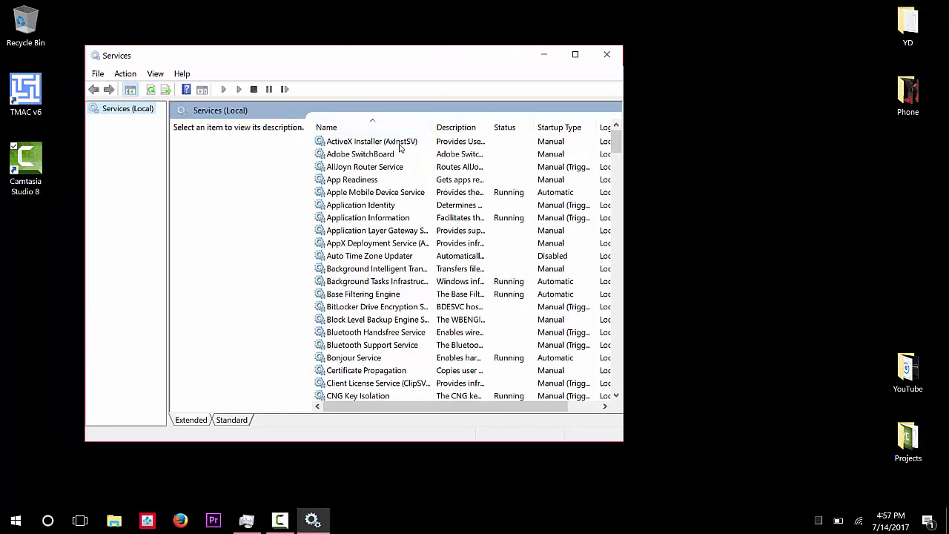
Locate the Windows Search service in the list and view its properties, leaving them without changes.
left_click(375, 192)
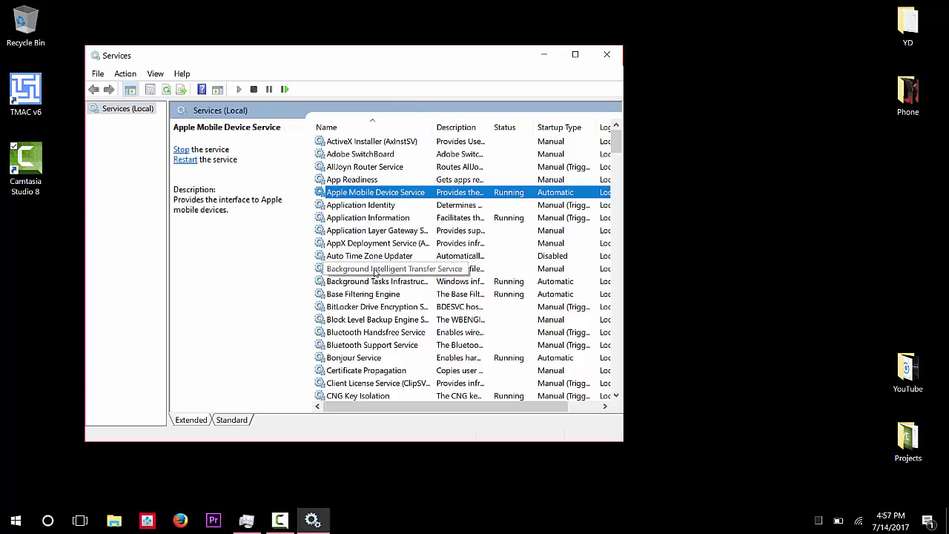
type("windows audio")
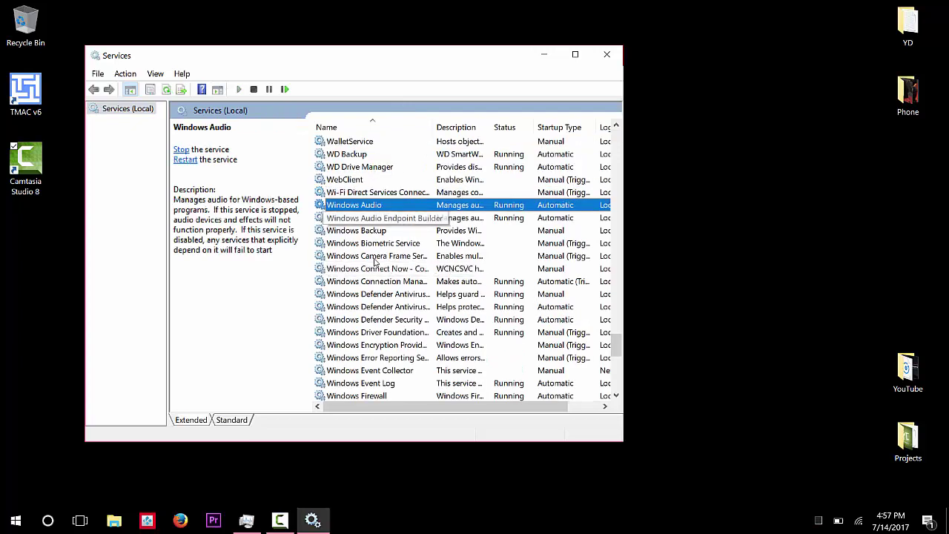
scroll(375, 317, "down", 4)
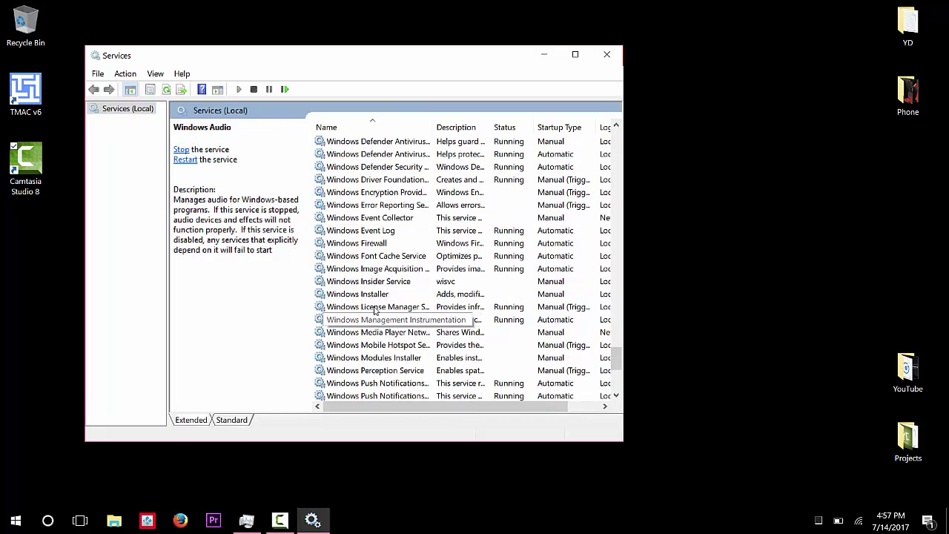
scroll(376, 315, "down", 4)
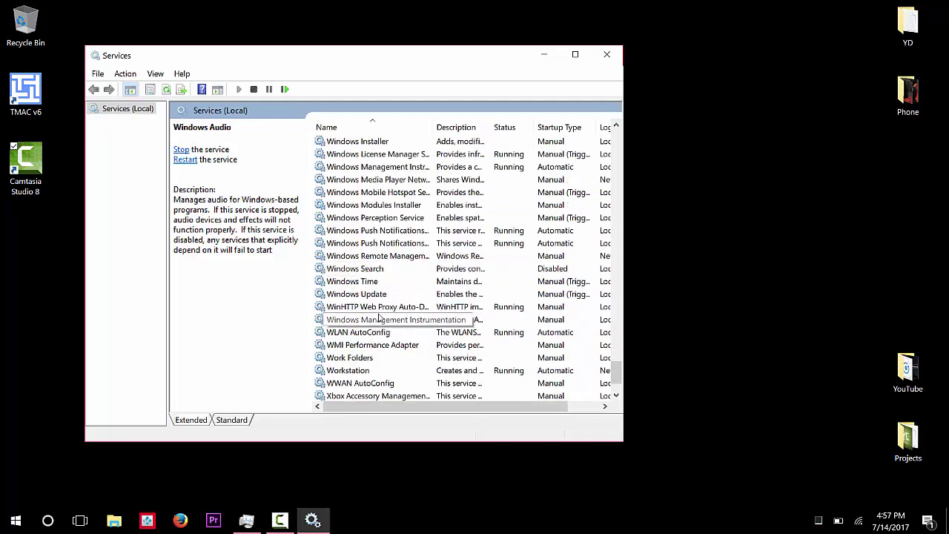
left_click(371, 270)
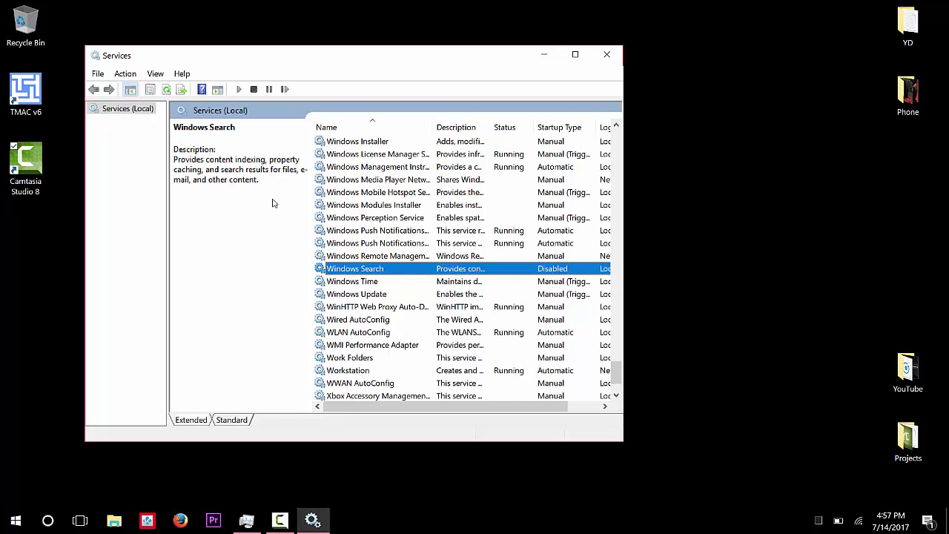
key("Return")
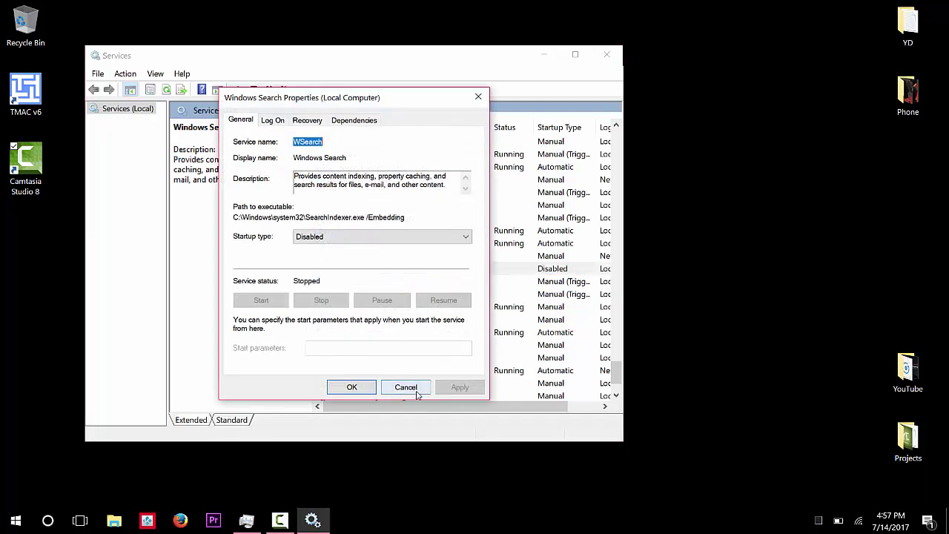
left_click(406, 389)
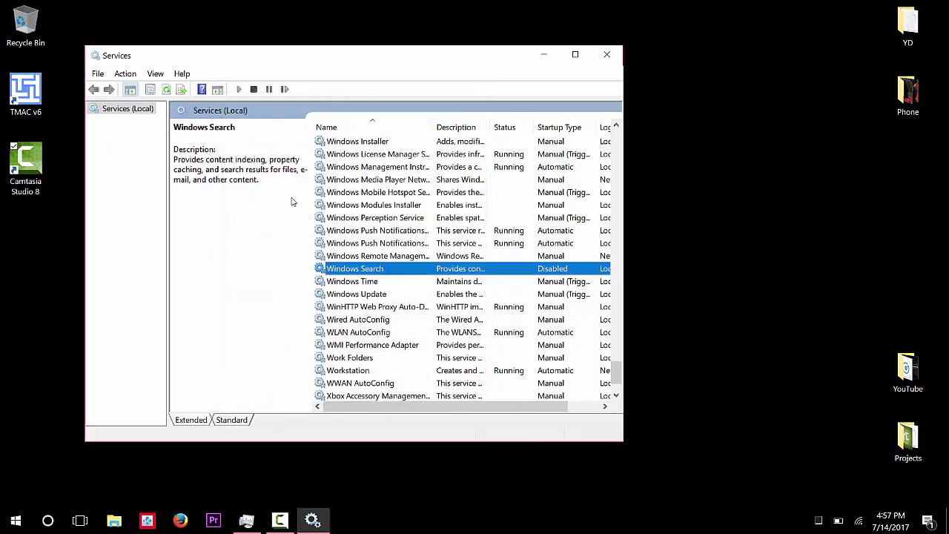
Open the Windows Search service's properties, choose Disabled as its startup type and confirm.
key("shift+F10")
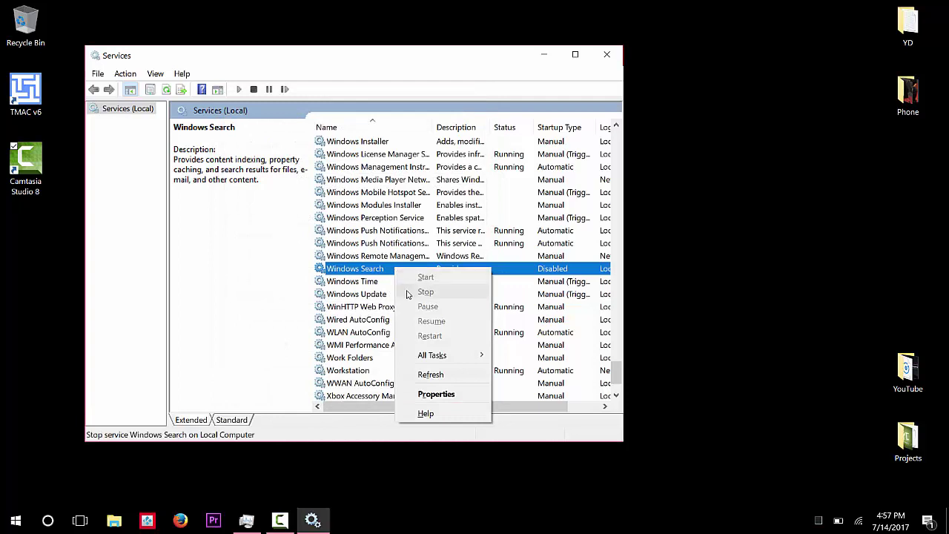
left_click(437, 394)
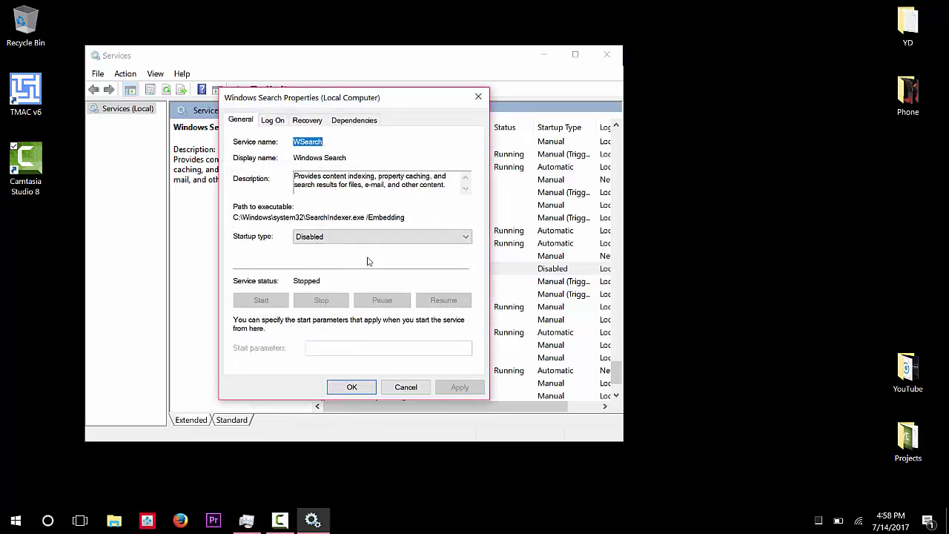
left_click(385, 238)
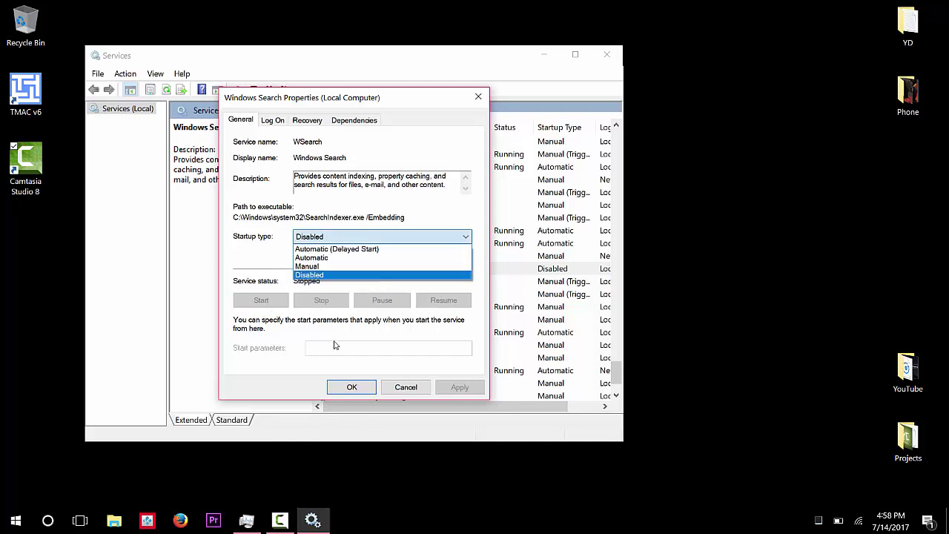
left_click(320, 274)
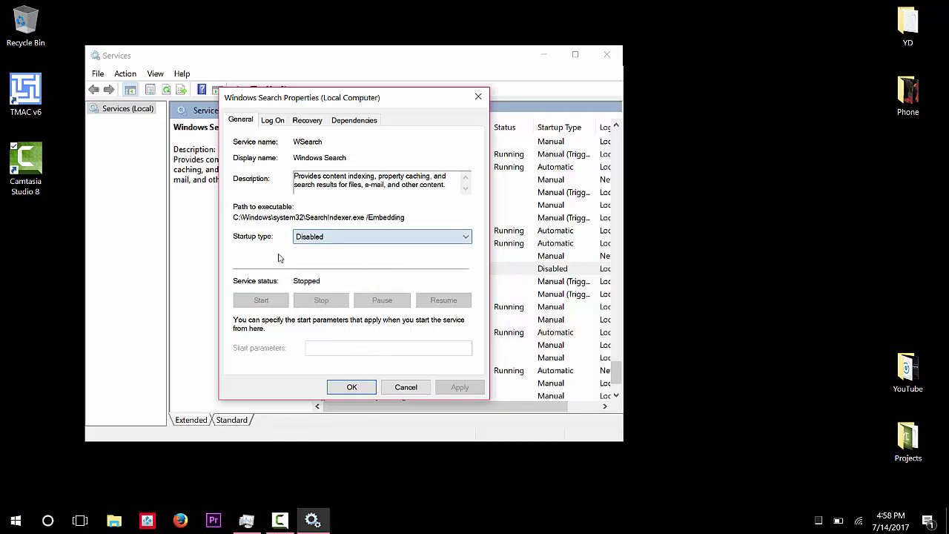
left_click(392, 239)
left_click(334, 274)
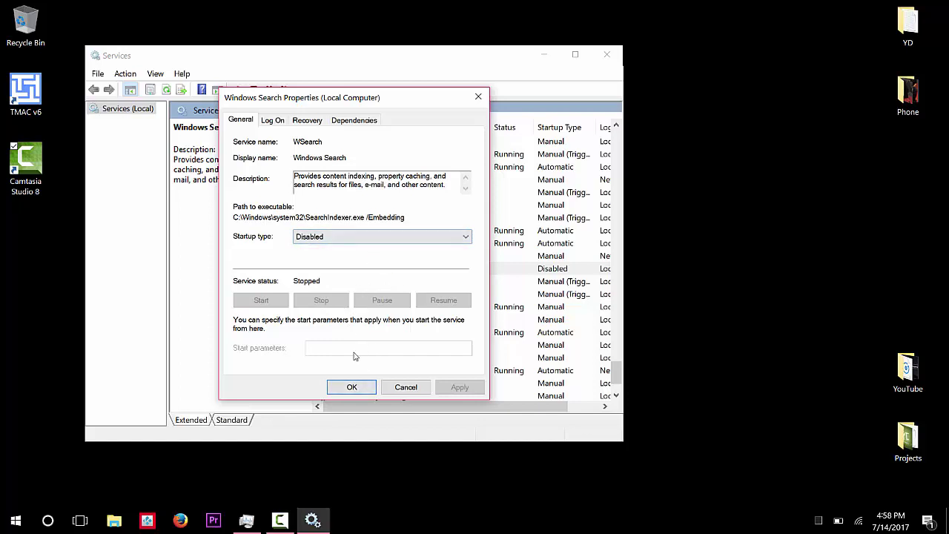
left_click(357, 387)
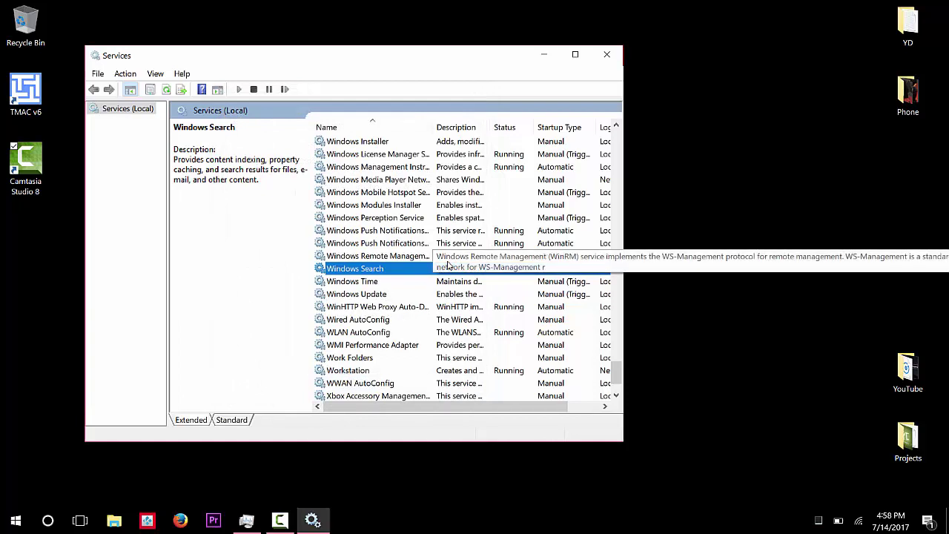
Find the Superfetch service, confirm its properties with Disabled as the startup type, and close the Services console.
key("s")
key("u")
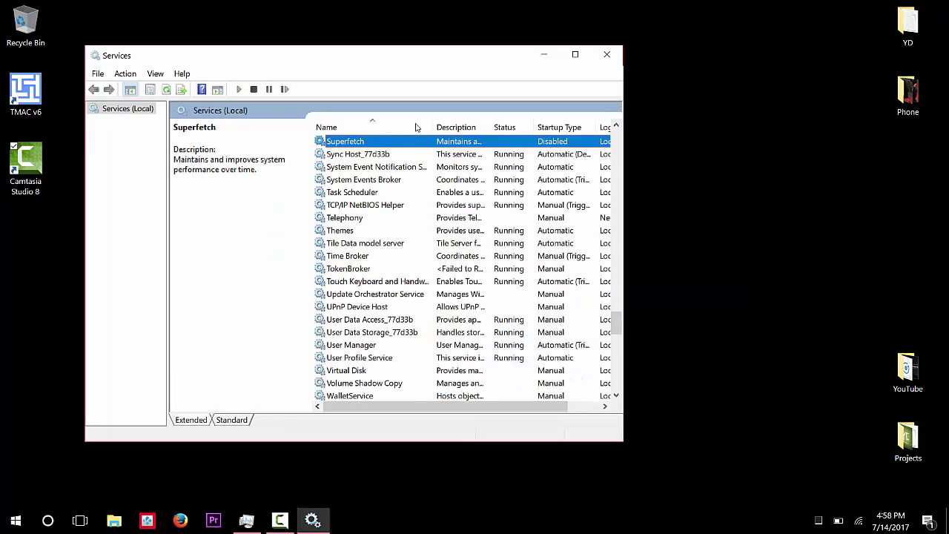
double_click(378, 142)
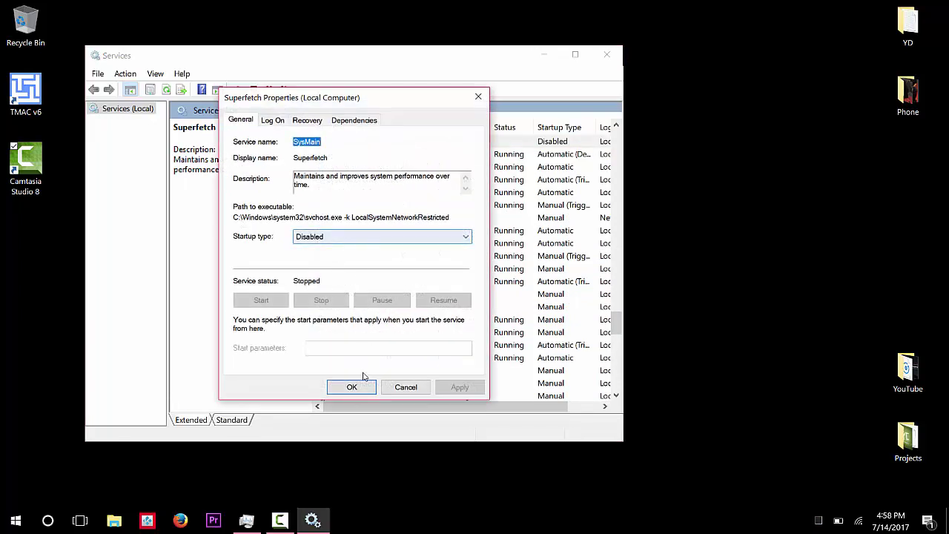
left_click(265, 291)
key("Return")
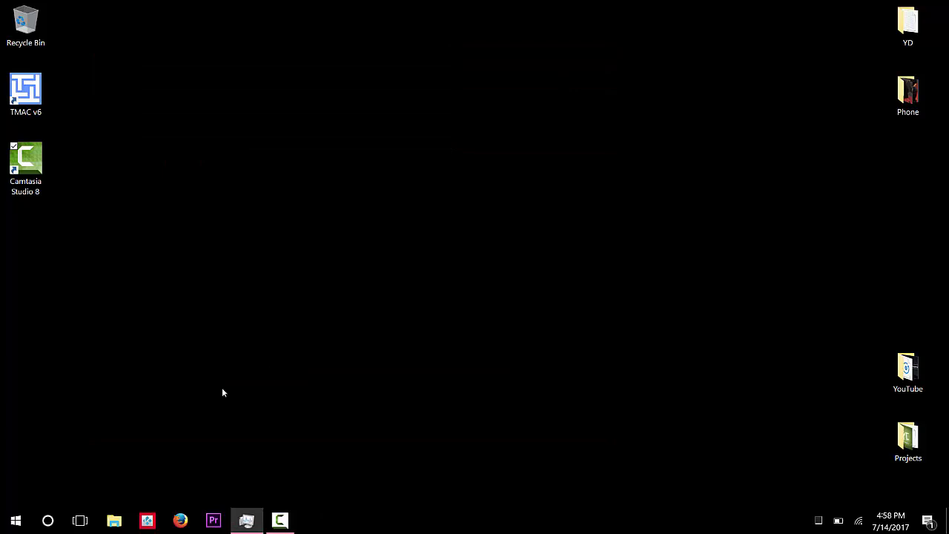
Open Windows Settings, review the tips, tricks and suggestions option under the System notifications and actions settings, and close Settings.
left_click(16, 521)
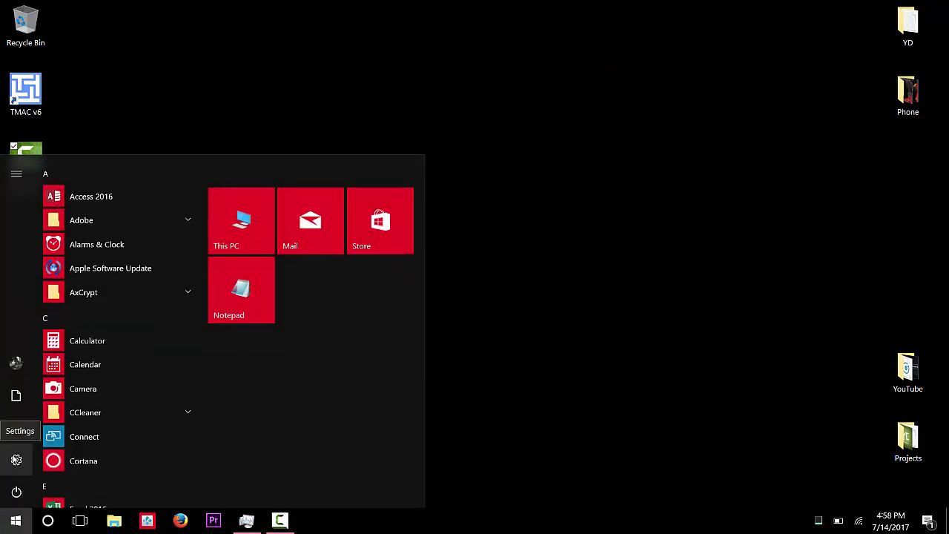
left_click(16, 460)
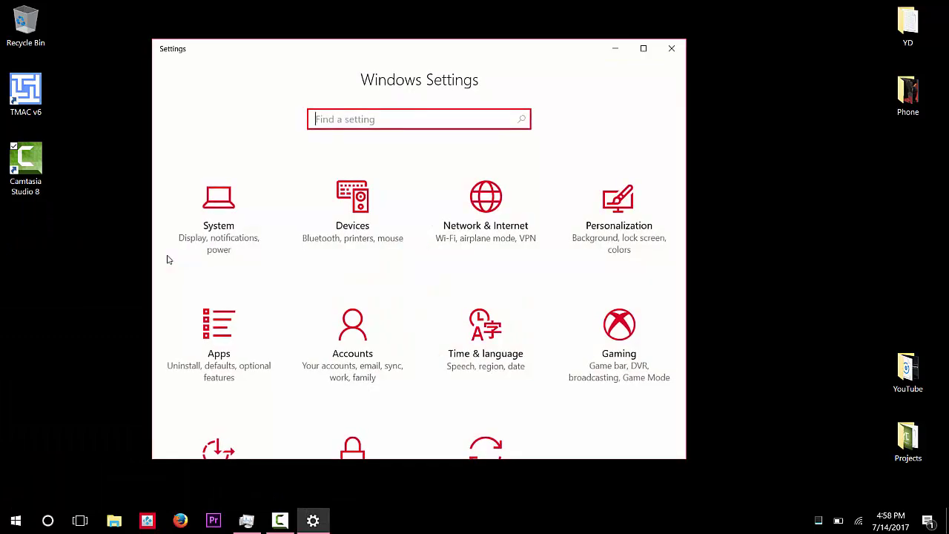
scroll(244, 230, "down", 1)
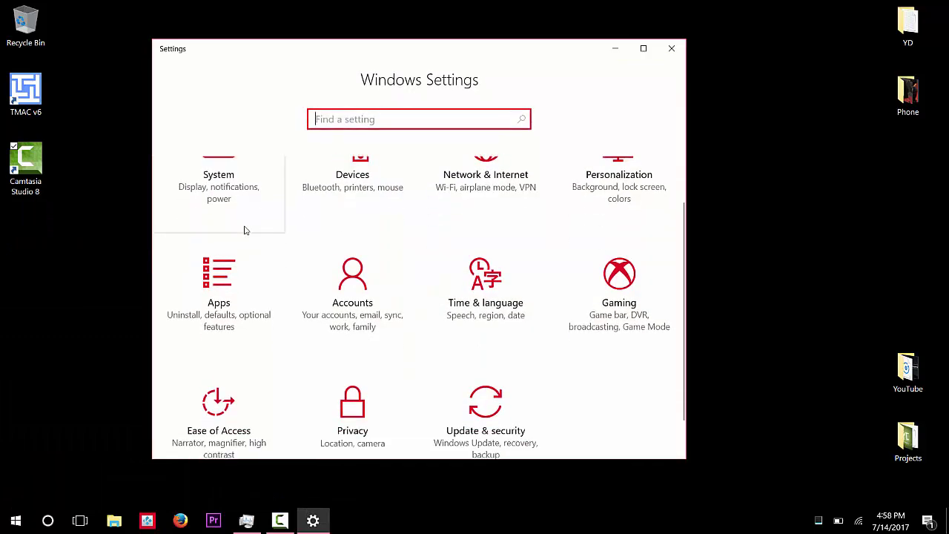
scroll(234, 245, "up", 1)
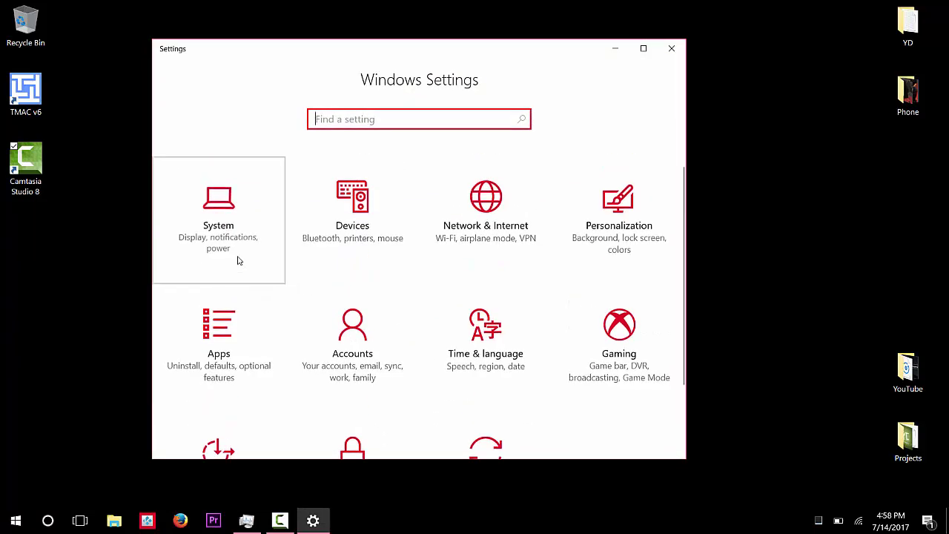
left_click(239, 261)
left_click(275, 229)
scroll(645, 334, "down", 5)
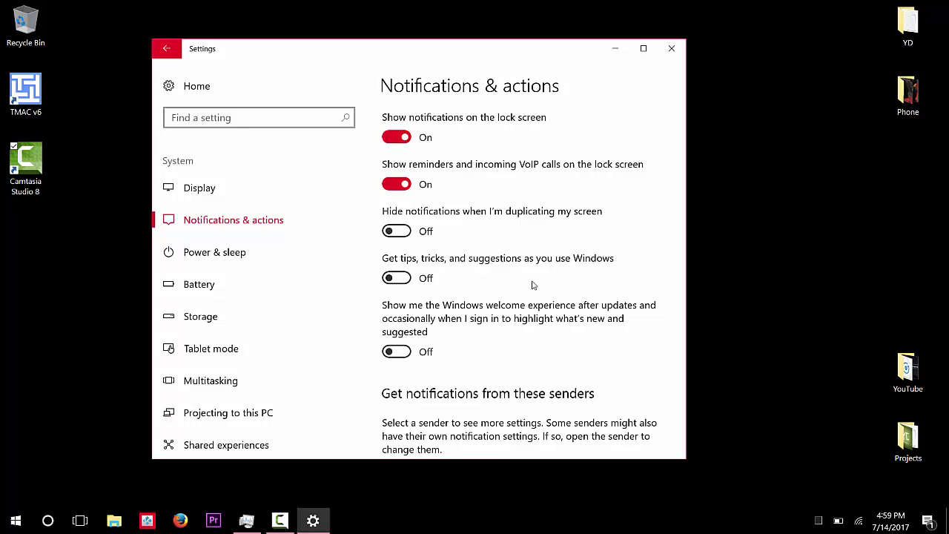
left_click(672, 49)
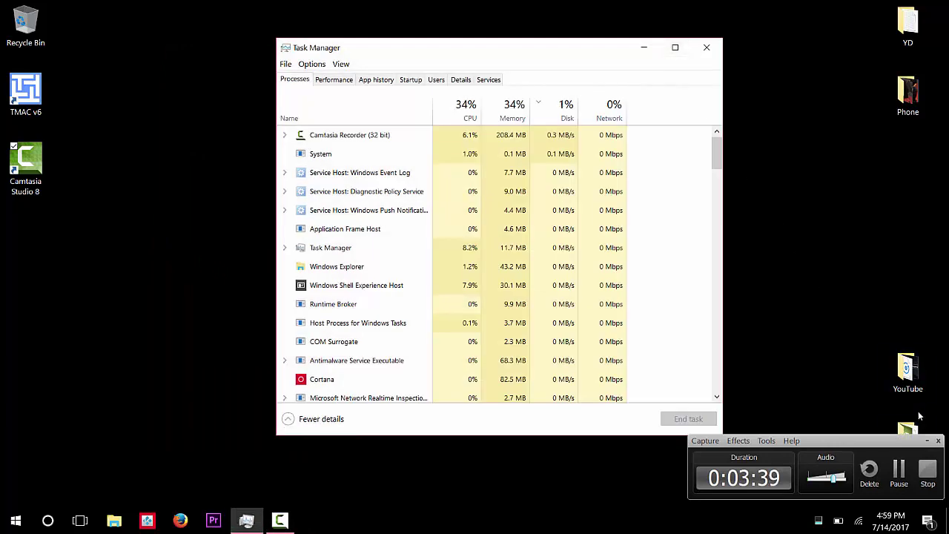
left_click(933, 442)
left_click(932, 442)
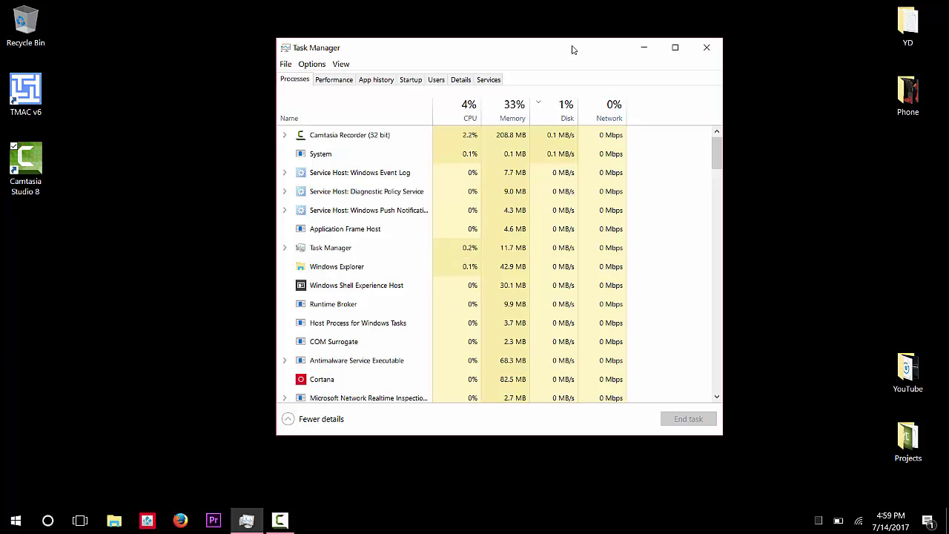
Search Windows for "device" and open Device Manager.
key("super")
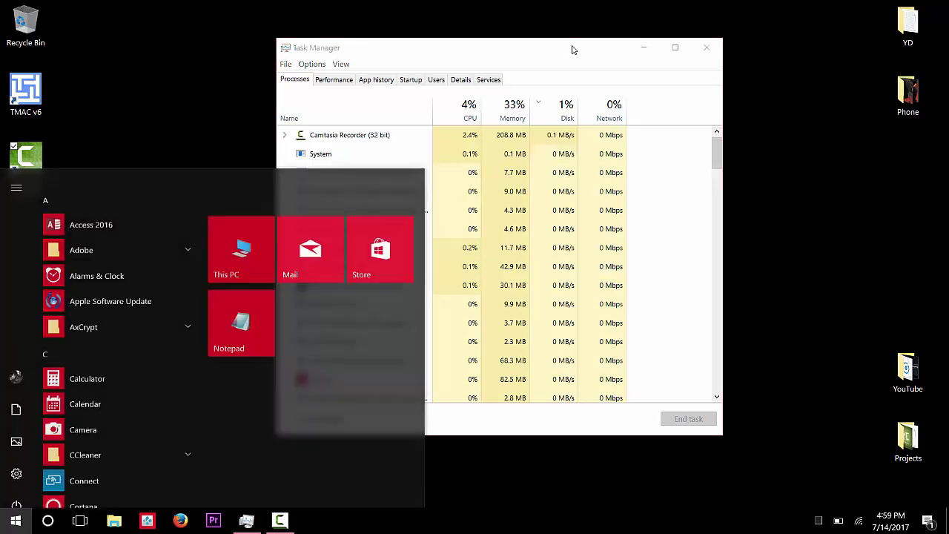
type("device")
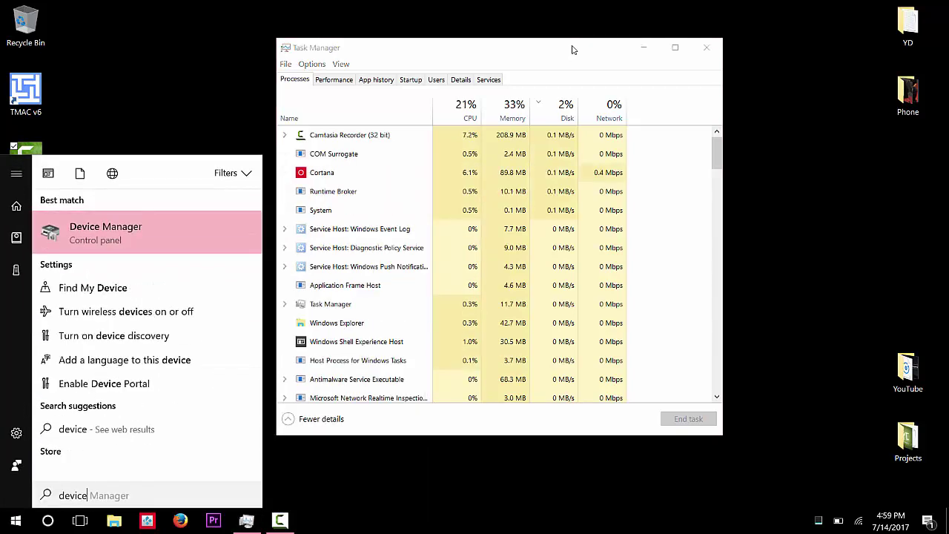
key("Return")
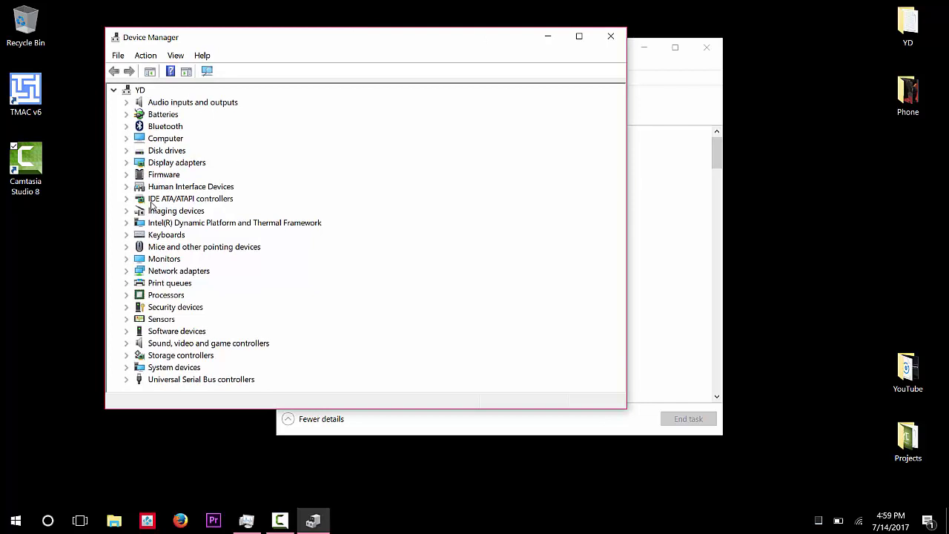
Open the Standard SATA AHCI Controller's properties under IDE ATA/ATAPI controllers, check its driver file details, and close the details.
left_click(155, 202)
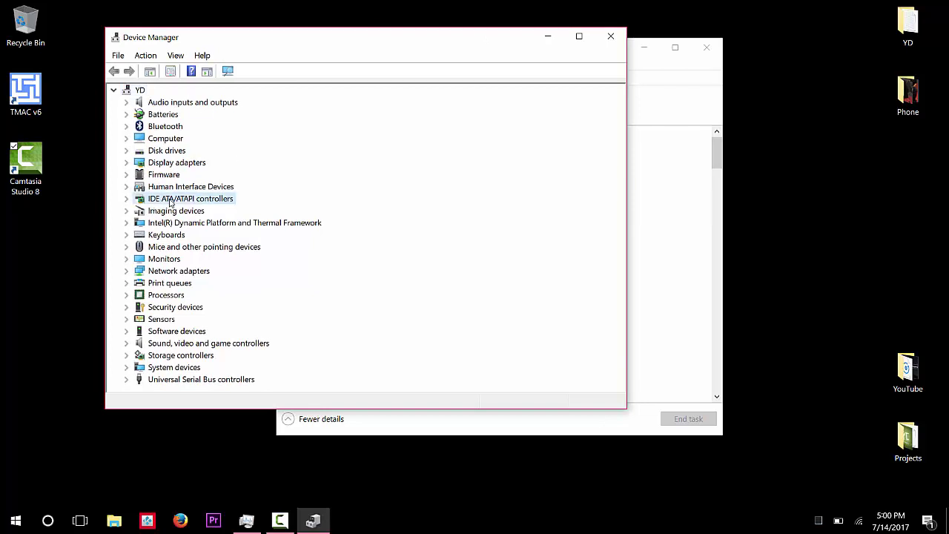
left_click(127, 200)
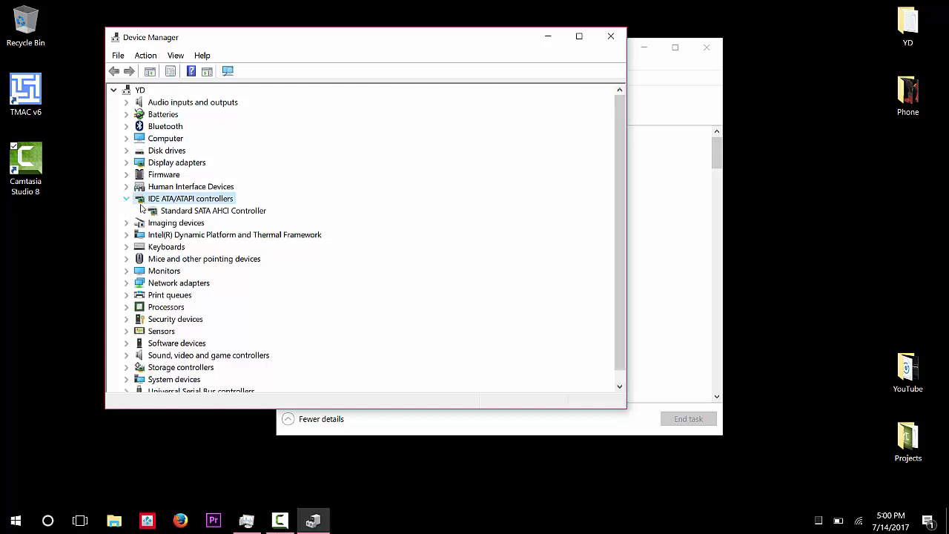
key("Down")
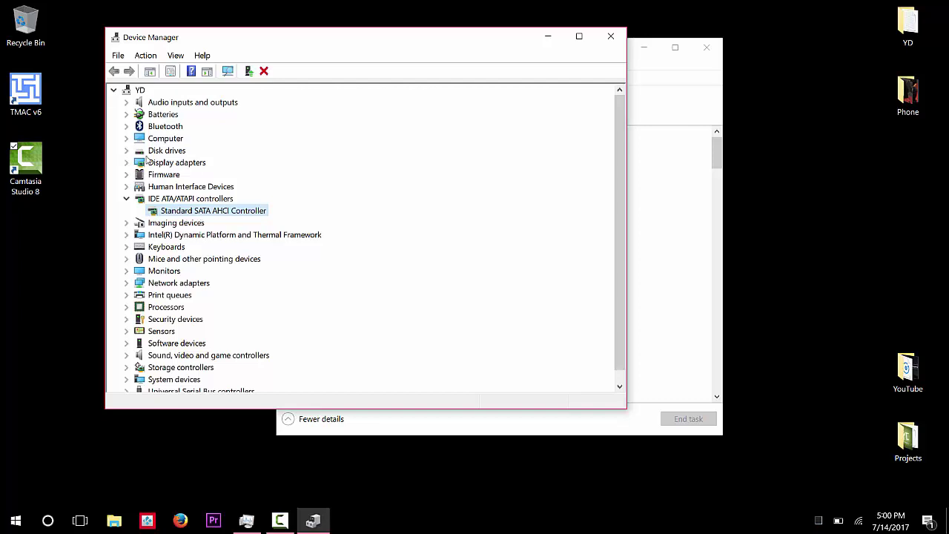
double_click(199, 212)
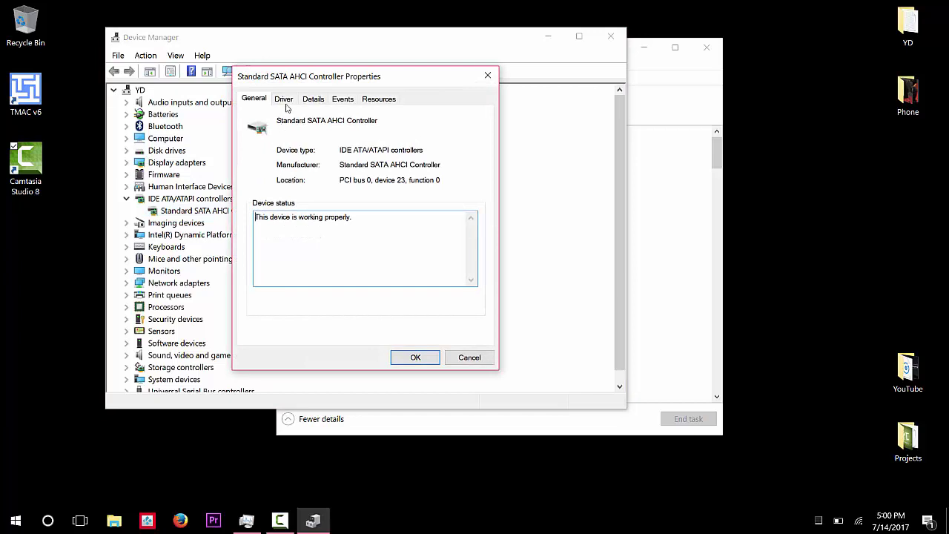
left_click(287, 103)
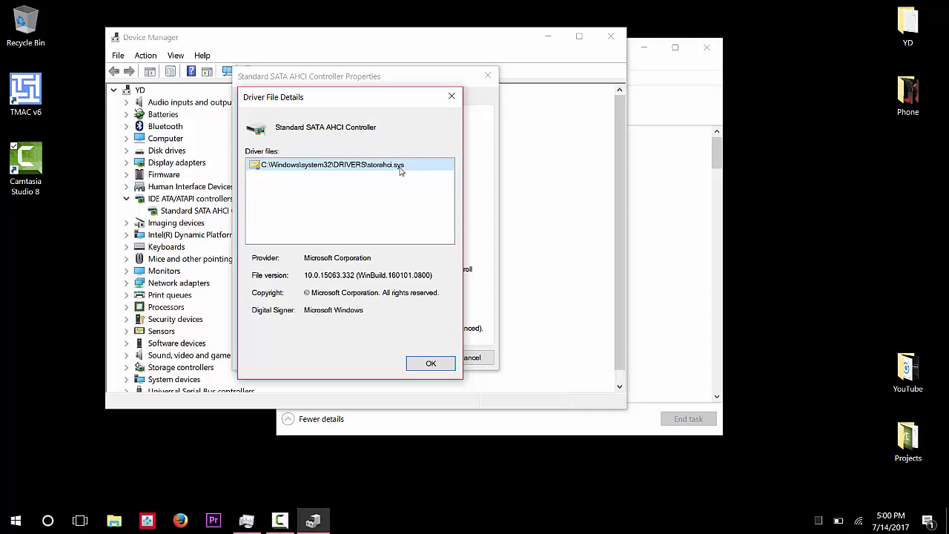
left_click(431, 363)
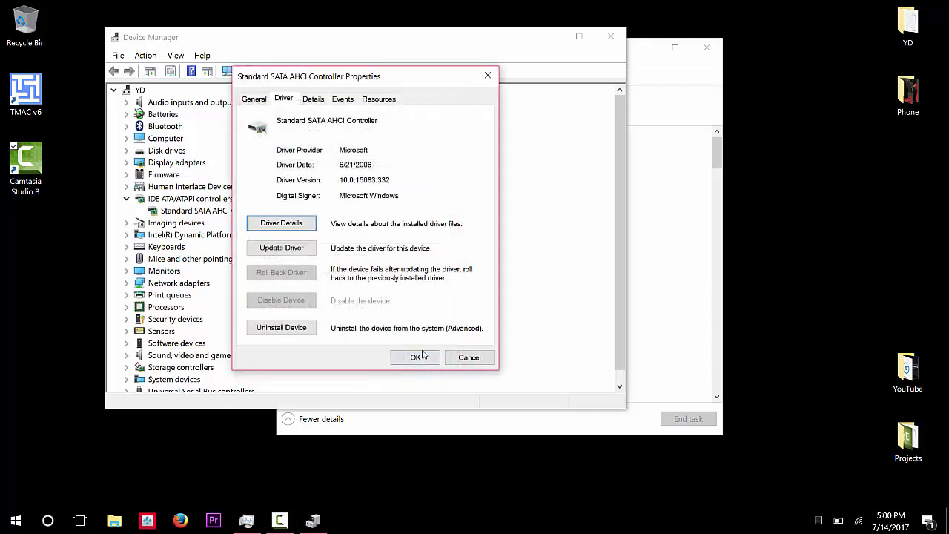
Display the Device instance path among the SATA AHCI controller's detail properties and select its value.
left_click(314, 99)
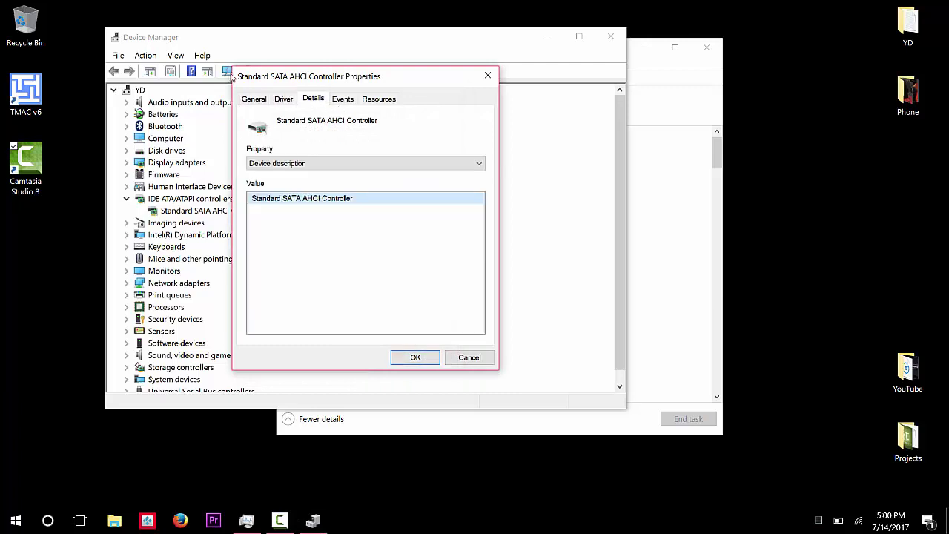
left_click(355, 165)
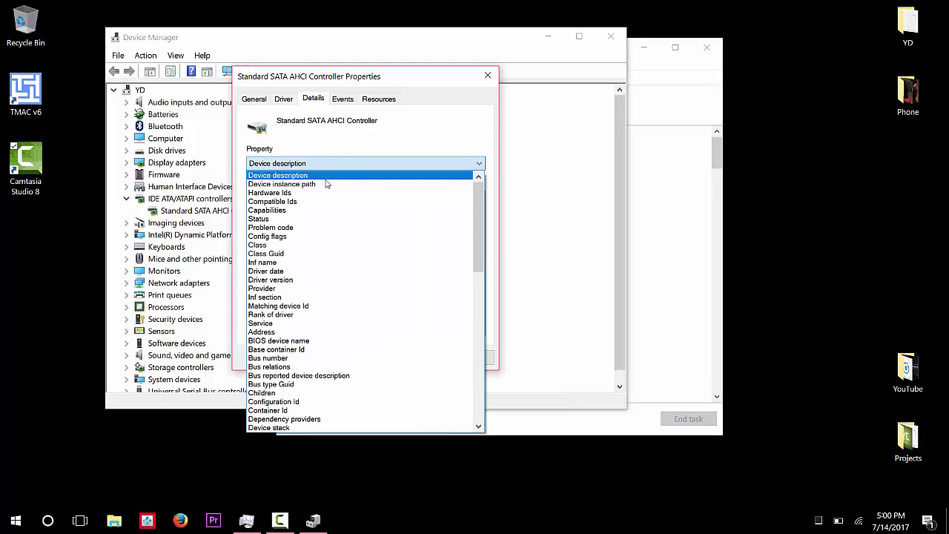
left_click(289, 184)
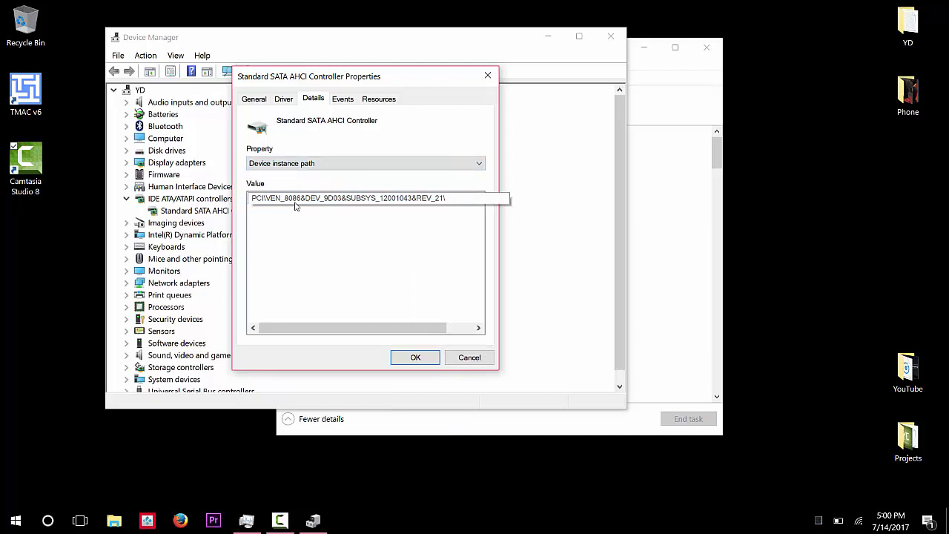
left_click(345, 200)
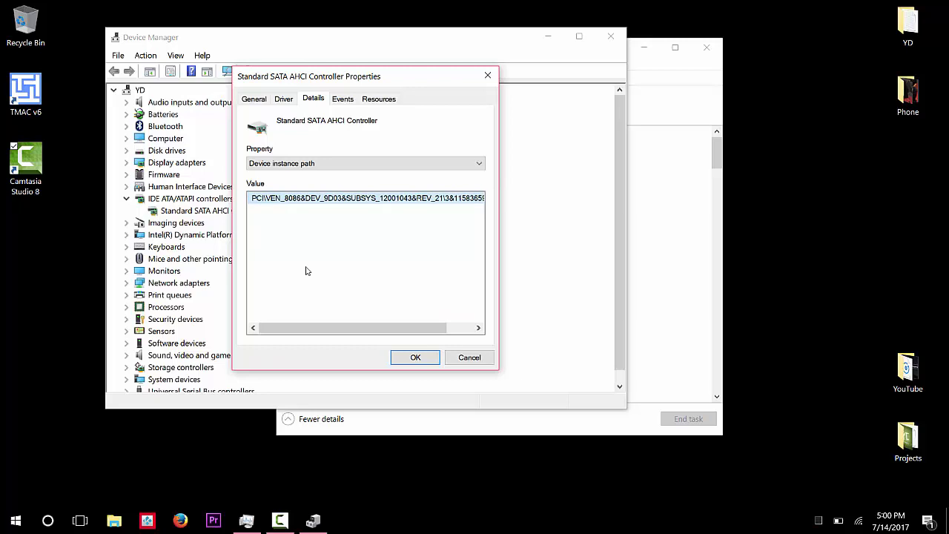
Launch the Registry Editor by running the regedit command.
key("super+r")
type("red")
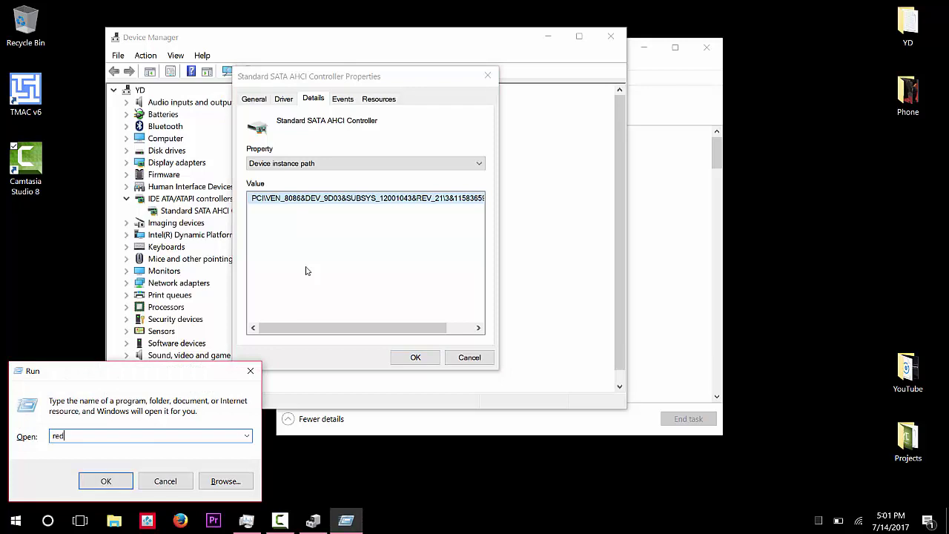
type("edit")
key("Return")
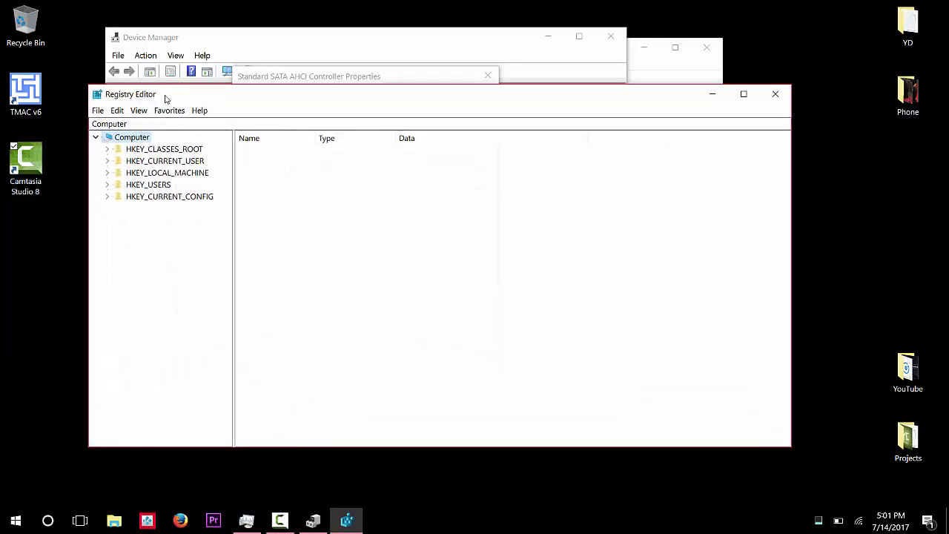
key("super")
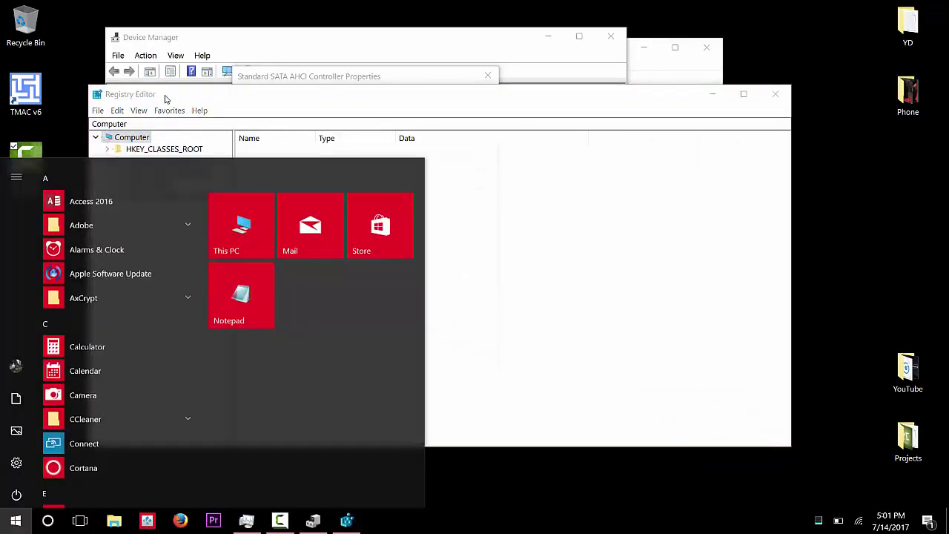
type("registery")
key("Escape")
key("Escape")
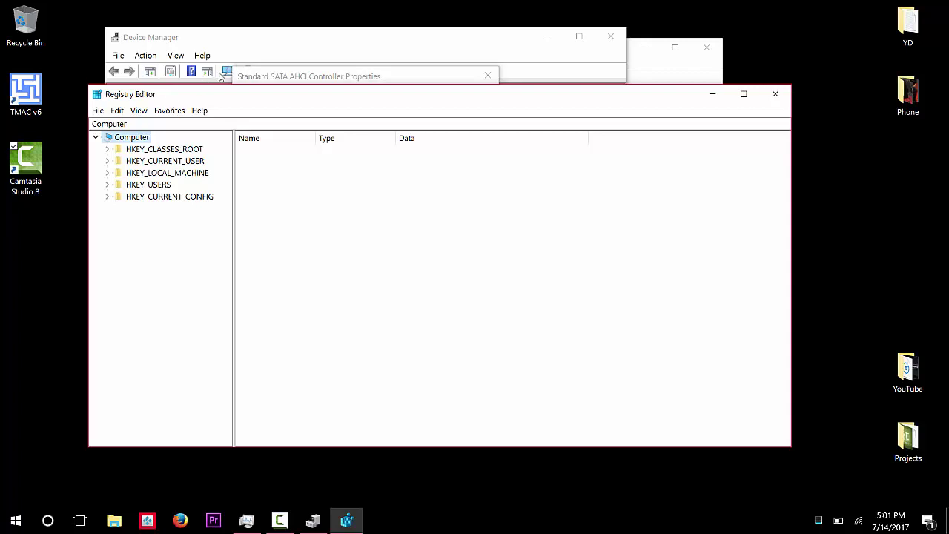
Expand the registry path HKEY_LOCAL_MACHINE\SYSTEM\CurrentControlSet\Enum\PCI so that its device keys can be read.
left_click(148, 177)
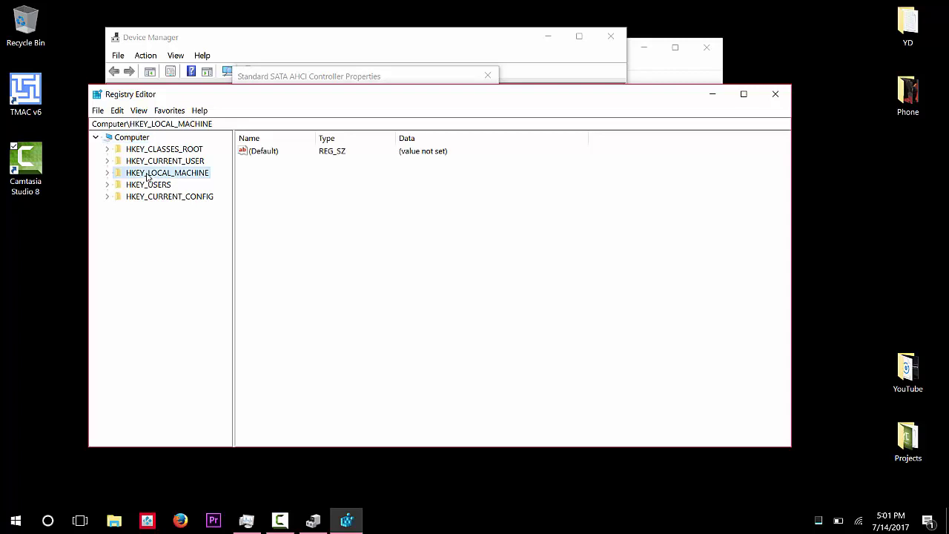
double_click(148, 176)
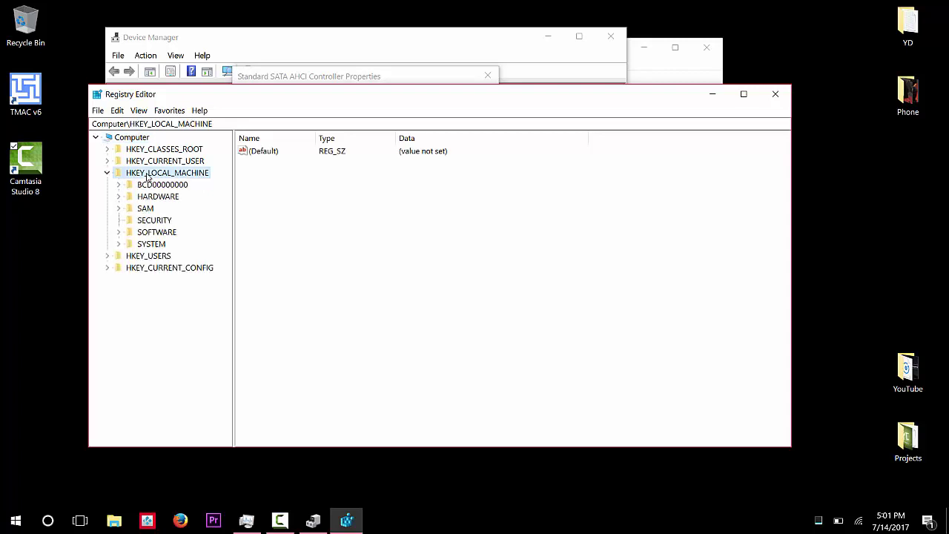
double_click(149, 246)
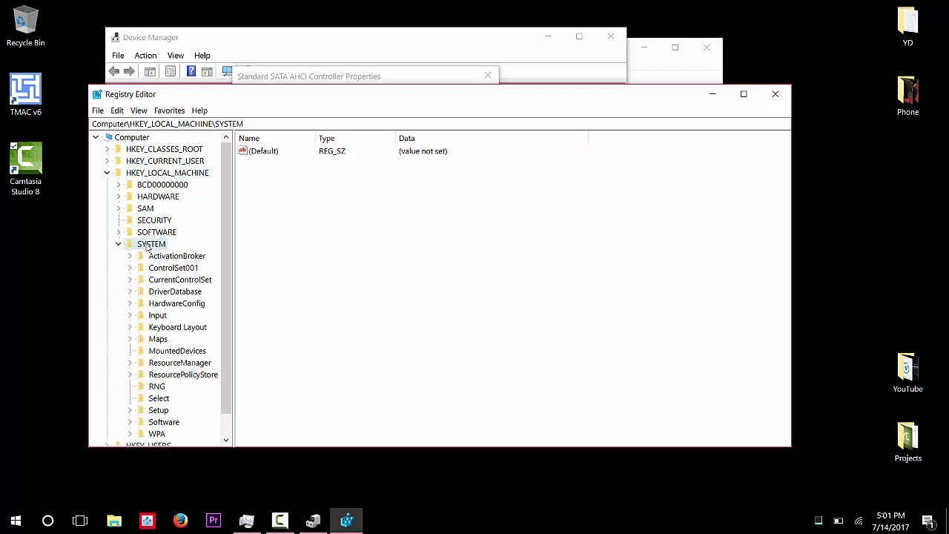
left_click(178, 282)
double_click(177, 282)
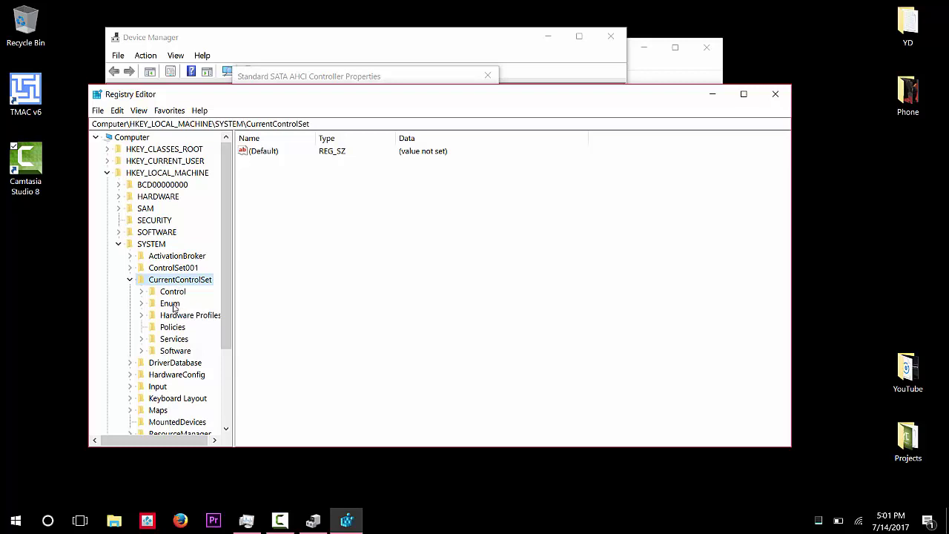
double_click(174, 307)
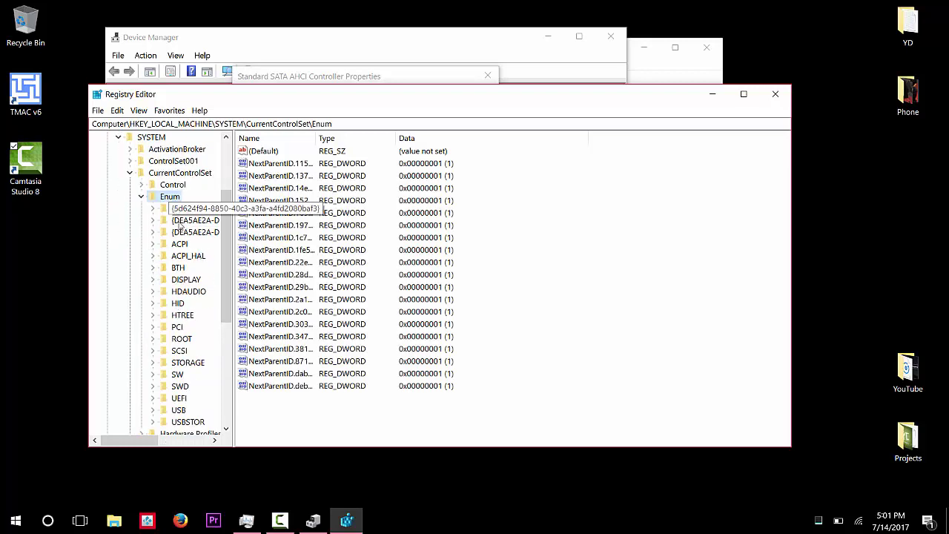
left_click(178, 328)
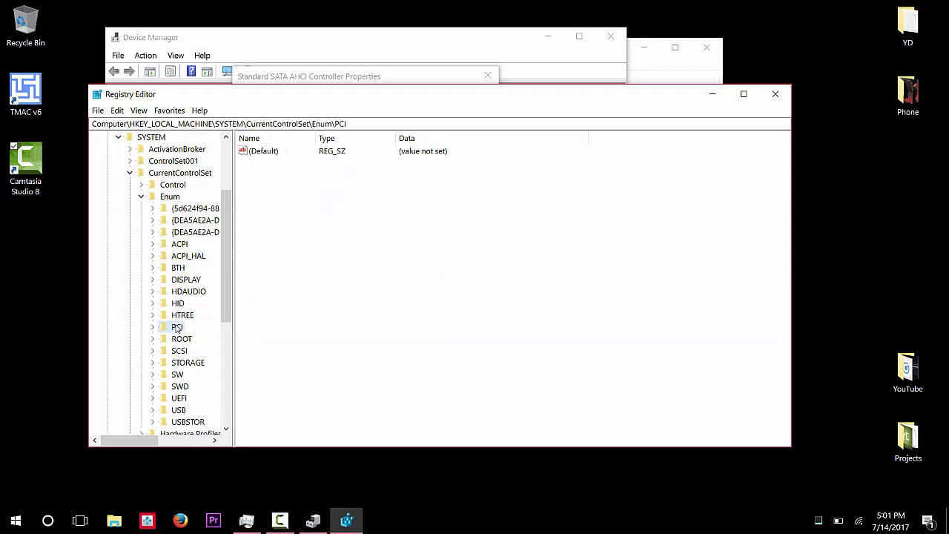
double_click(177, 327)
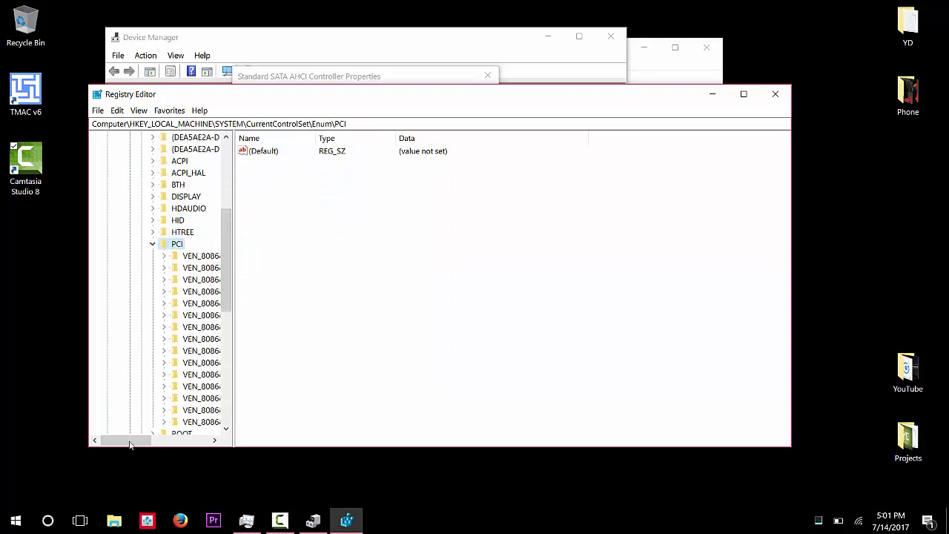
left_click_drag(129, 444, 155, 442)
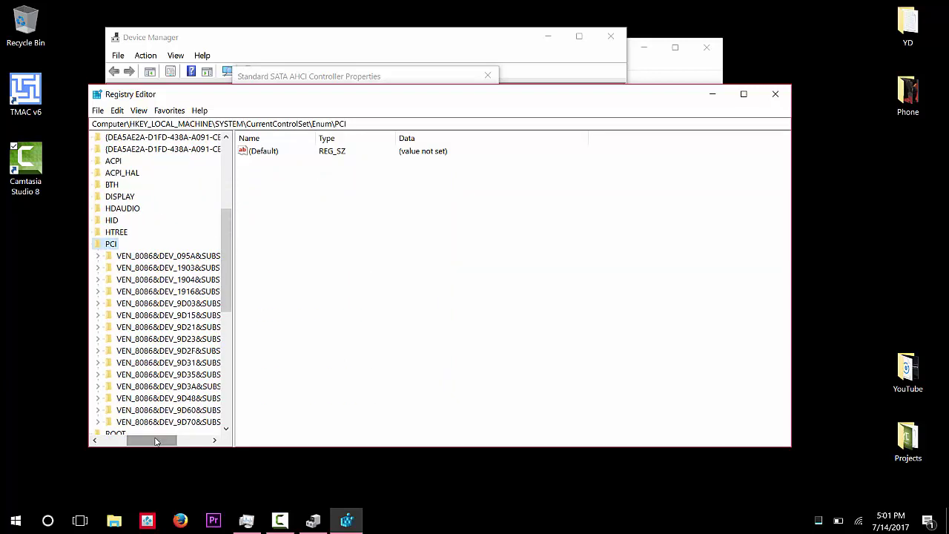
Switch back to the SATA AHCI controller's properties and check its device instance path against the PCI registry keys.
key("alt+Tab")
key("alt+Tab")
key("alt+Tab")
key("alt+shift+Tab")
key("alt+shift+Tab")
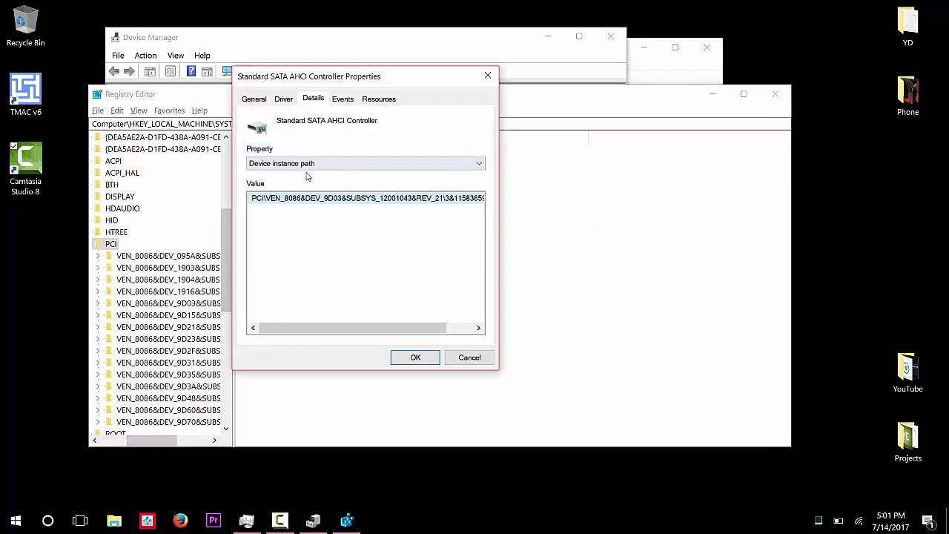
left_click(256, 198)
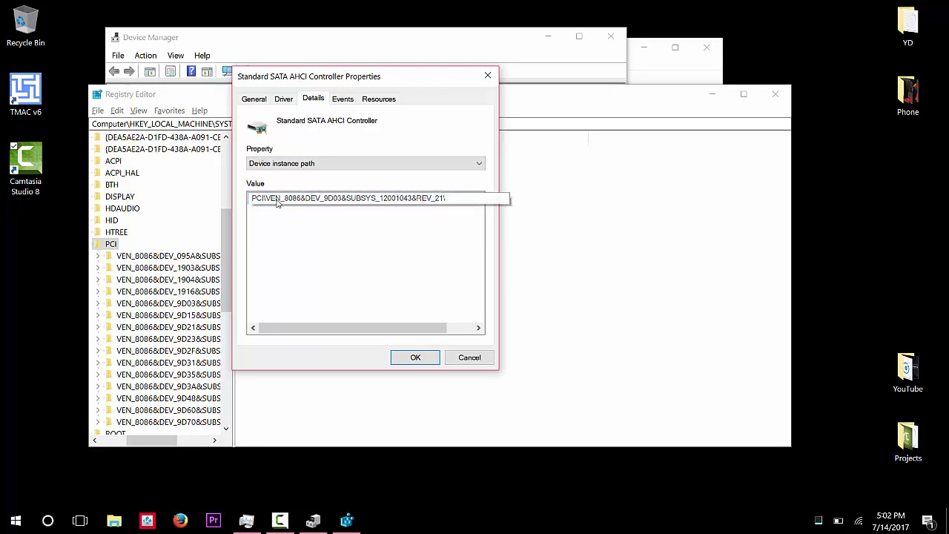
left_click(318, 199)
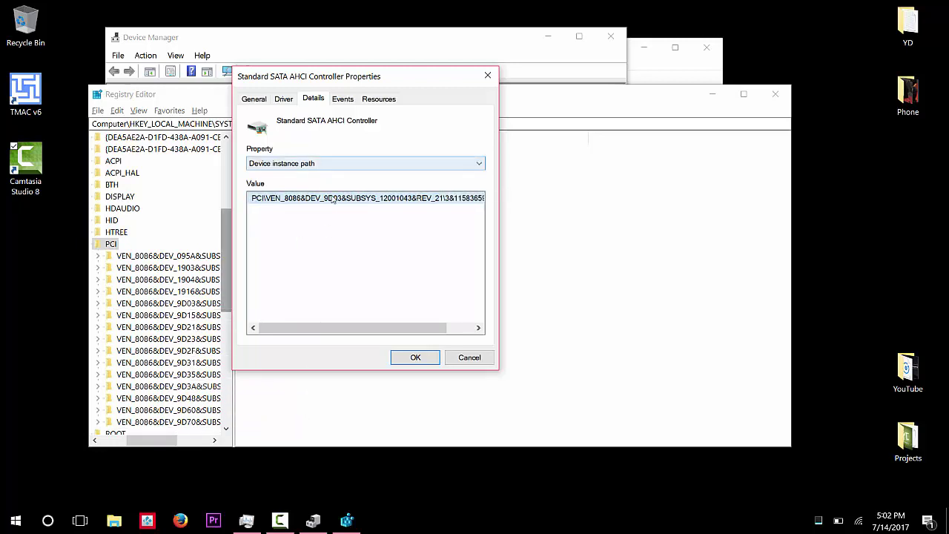
Within the VEN_8086&DEV_9D03 registry key, go through 3&11583659&0&B8, Device Parameters and Interrupt Management to the MessageSignaled subkey.
left_click(189, 304)
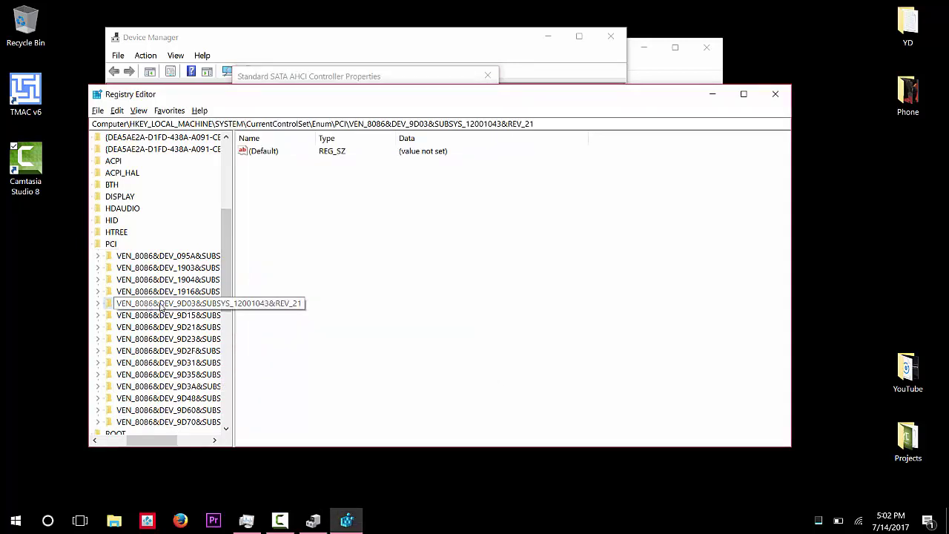
double_click(161, 307)
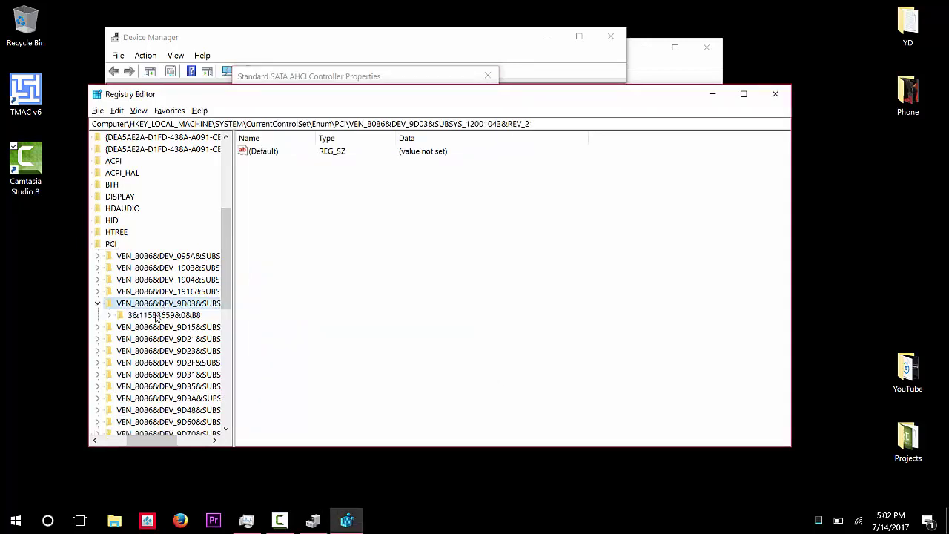
double_click(156, 316)
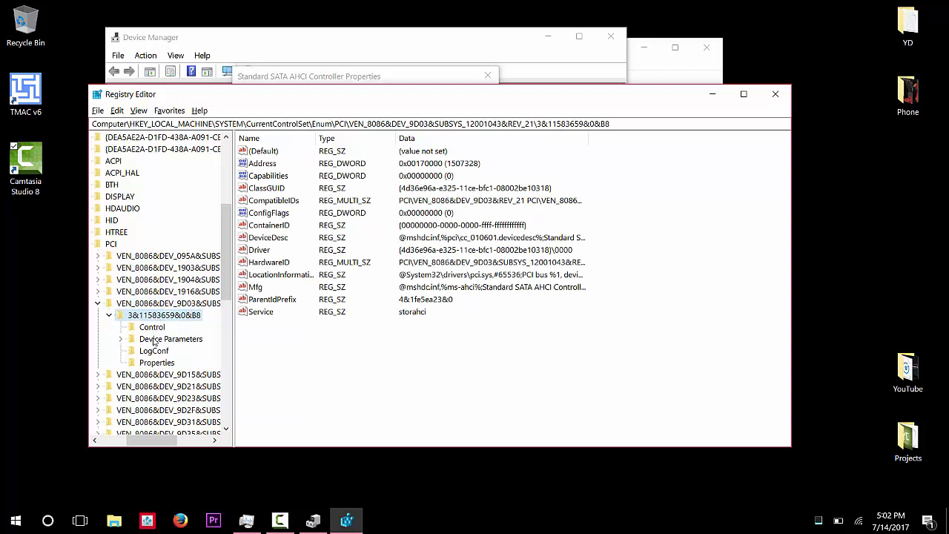
double_click(154, 339)
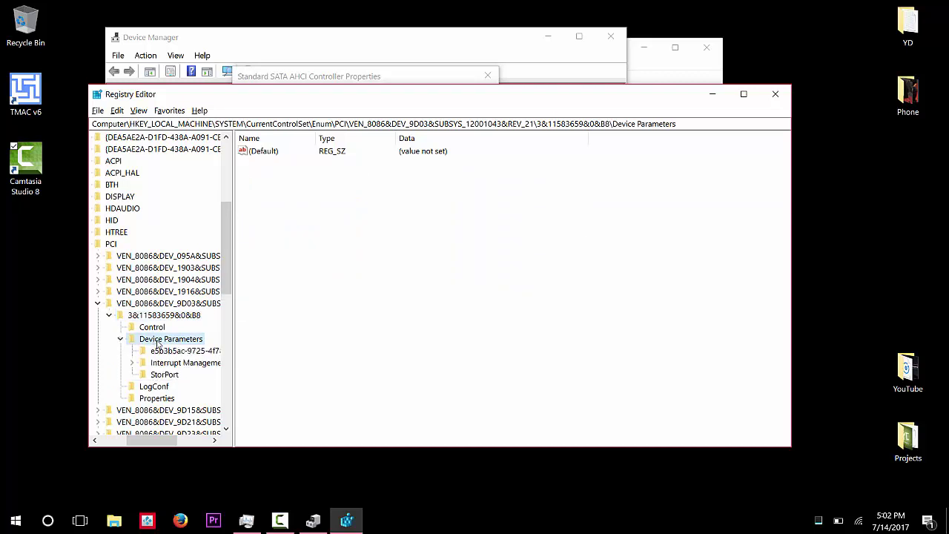
double_click(168, 362)
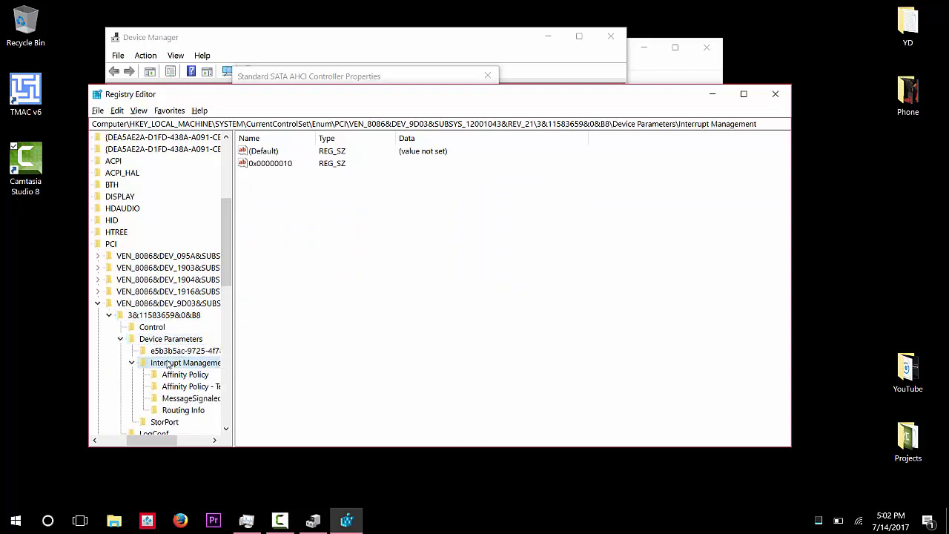
left_click(188, 401)
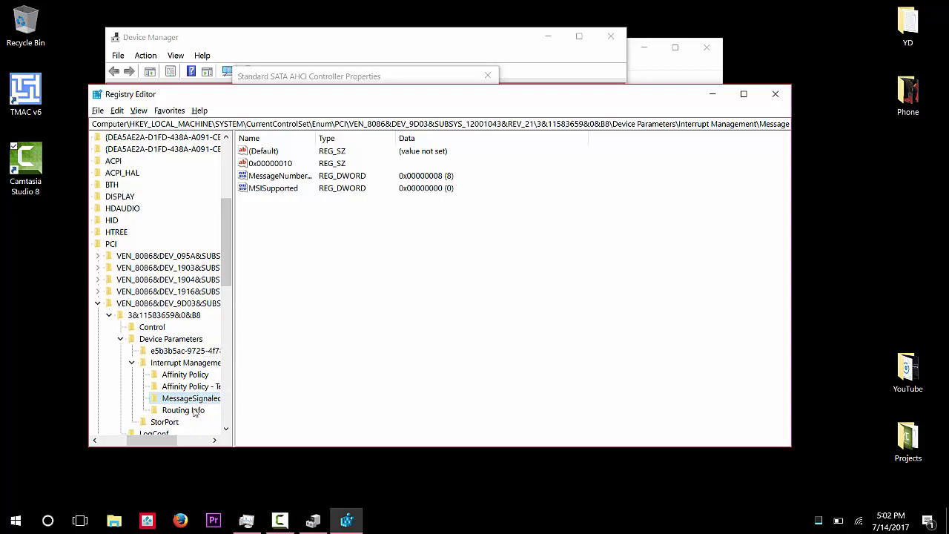
Set the MSISupported DWORD's value data to 0 and confirm.
left_click(286, 190)
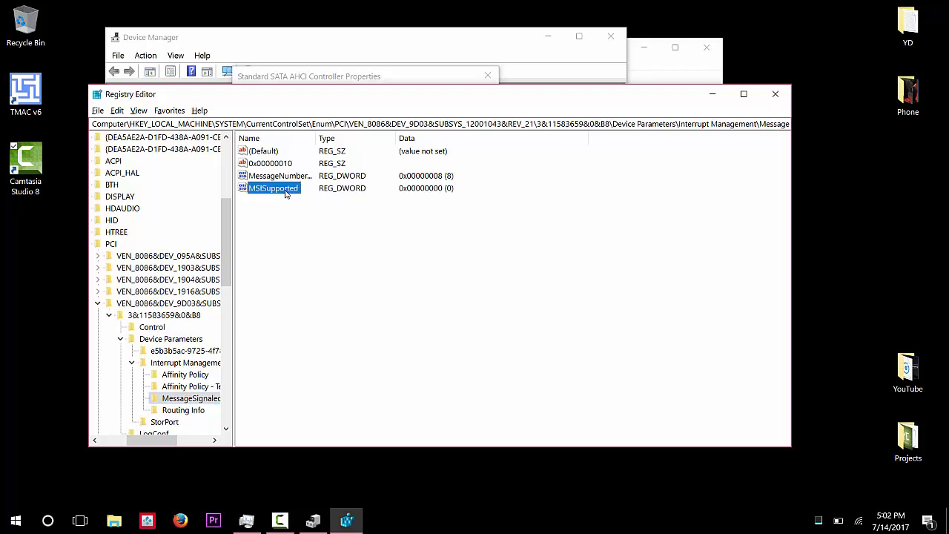
double_click(287, 190)
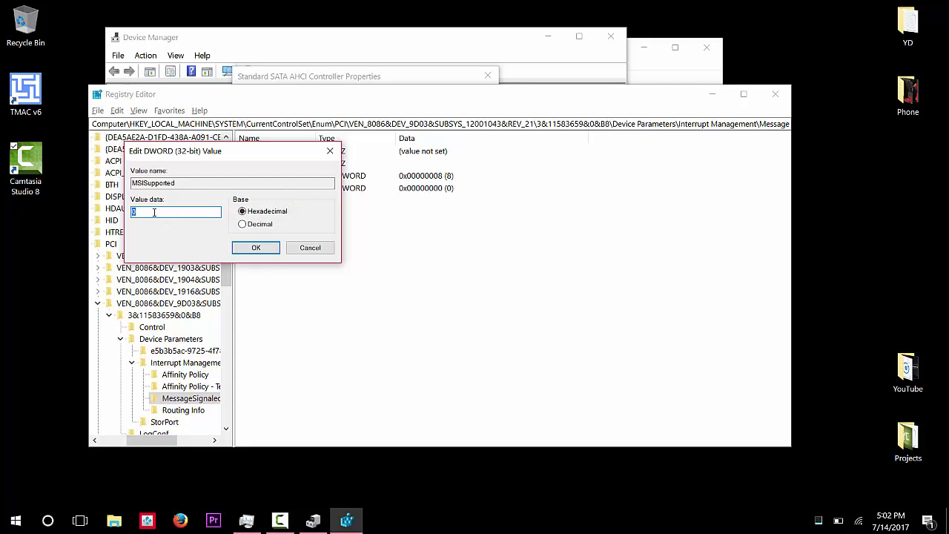
type("1")
double_click(146, 212)
type("0")
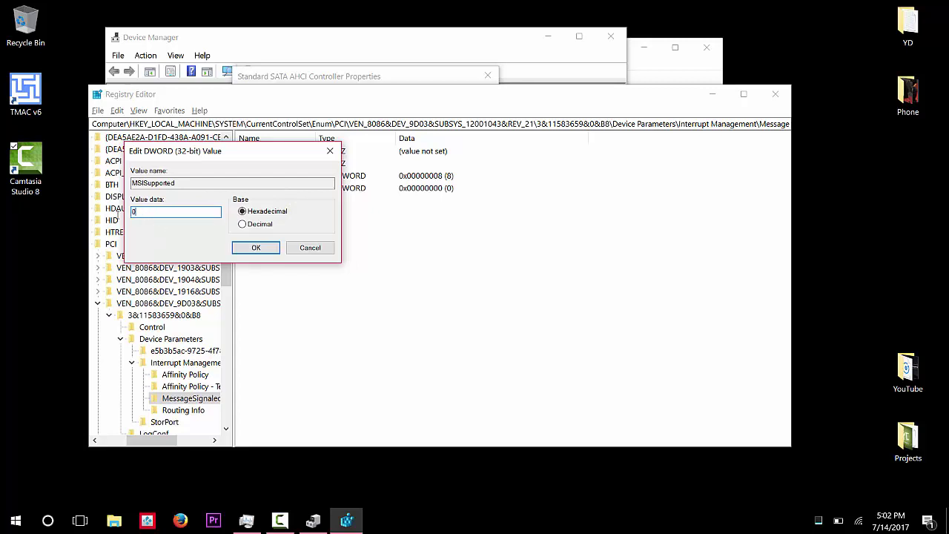
left_click(255, 249)
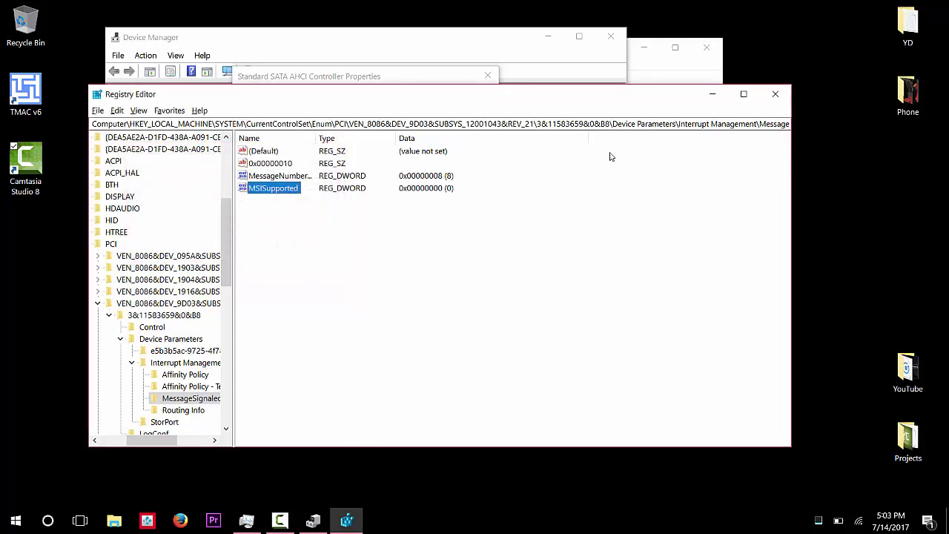
Close the Registry Editor, the SATA AHCI controller's properties and Device Manager.
left_click(778, 94)
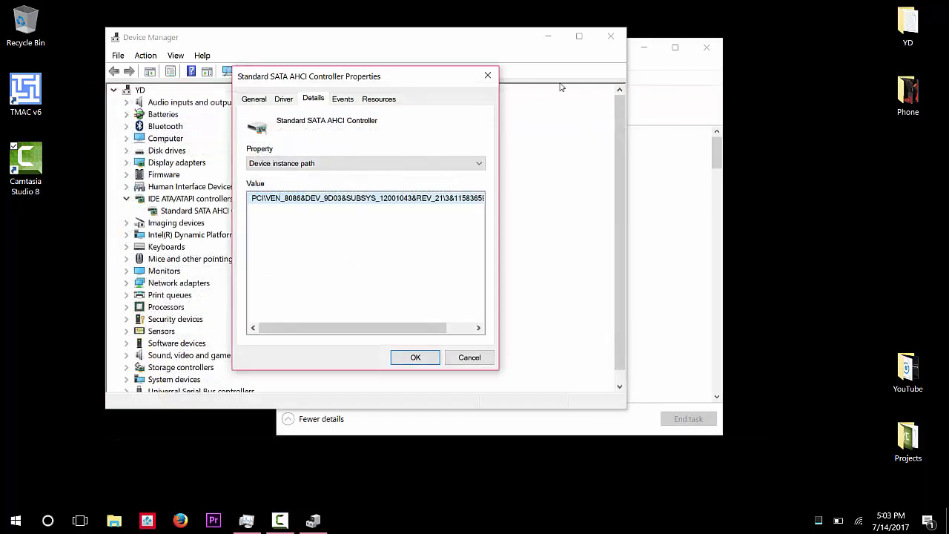
left_click(488, 76)
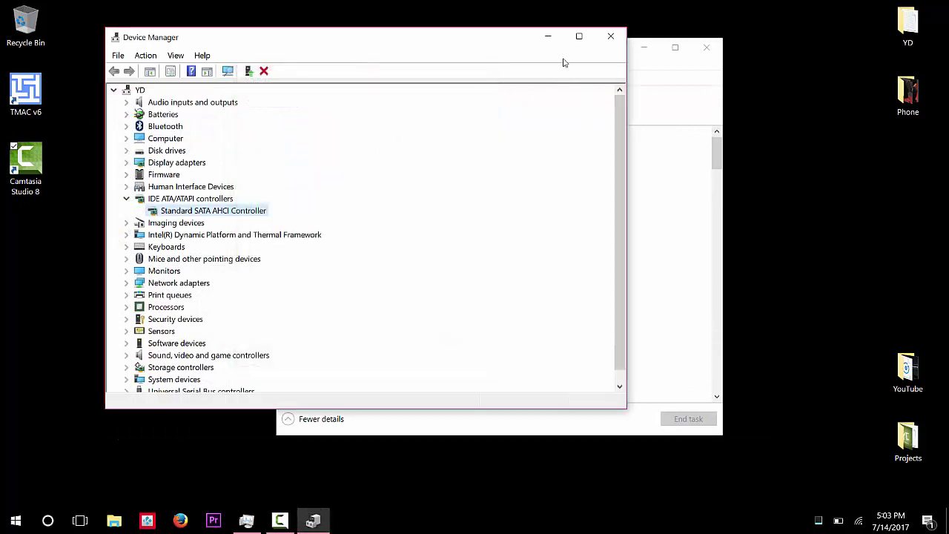
left_click(611, 36)
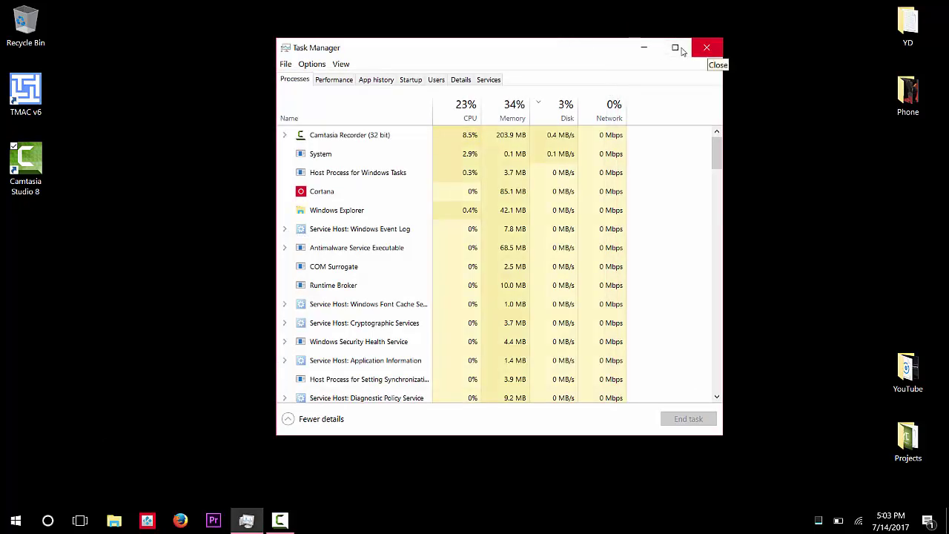